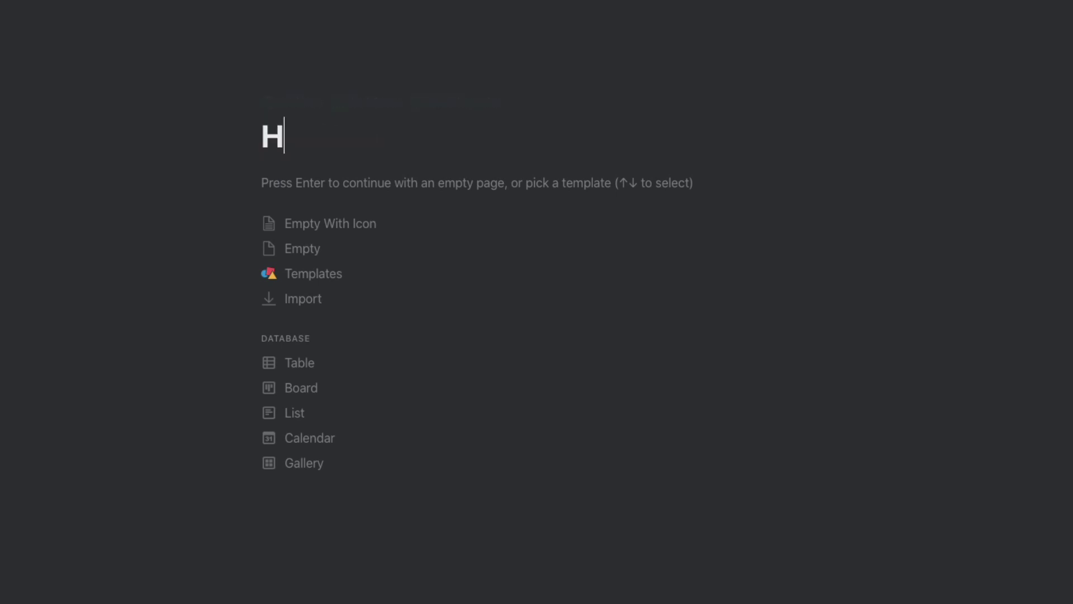
- Title the new page Home and add a page icon
text(p)
key(BackSpace)
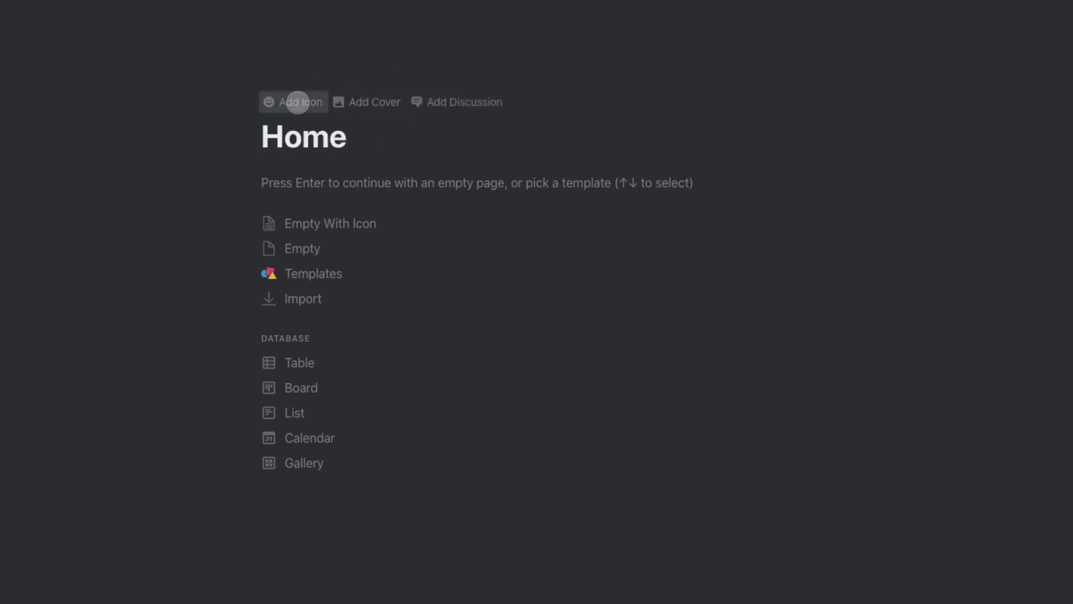
click(290, 101)
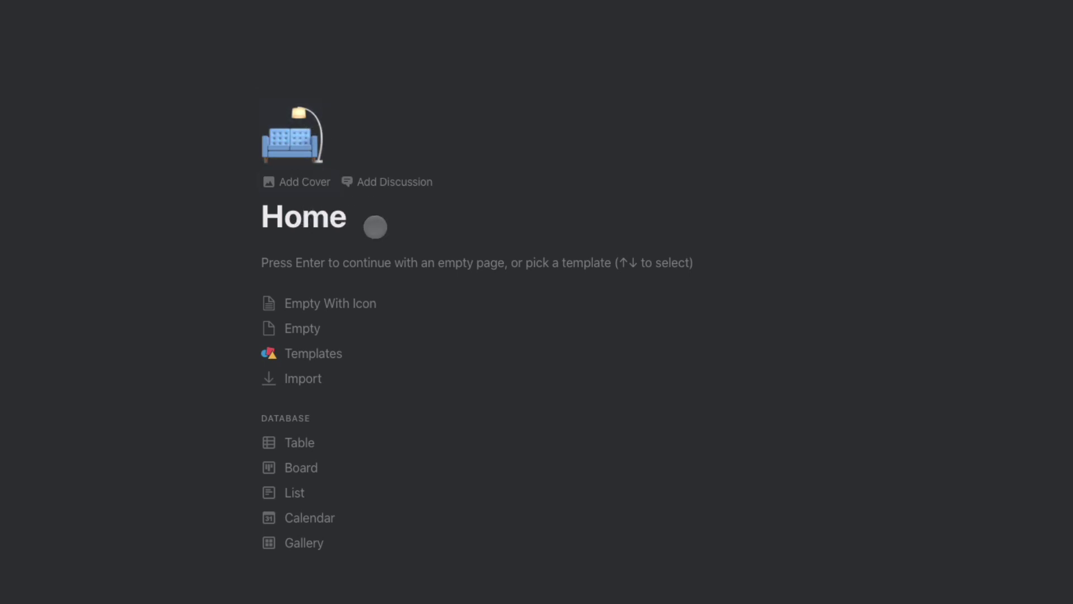
- Add a cover to the Home page and change it to the Unsplash photo of the red suspension bridge over teal water
click(300, 181)
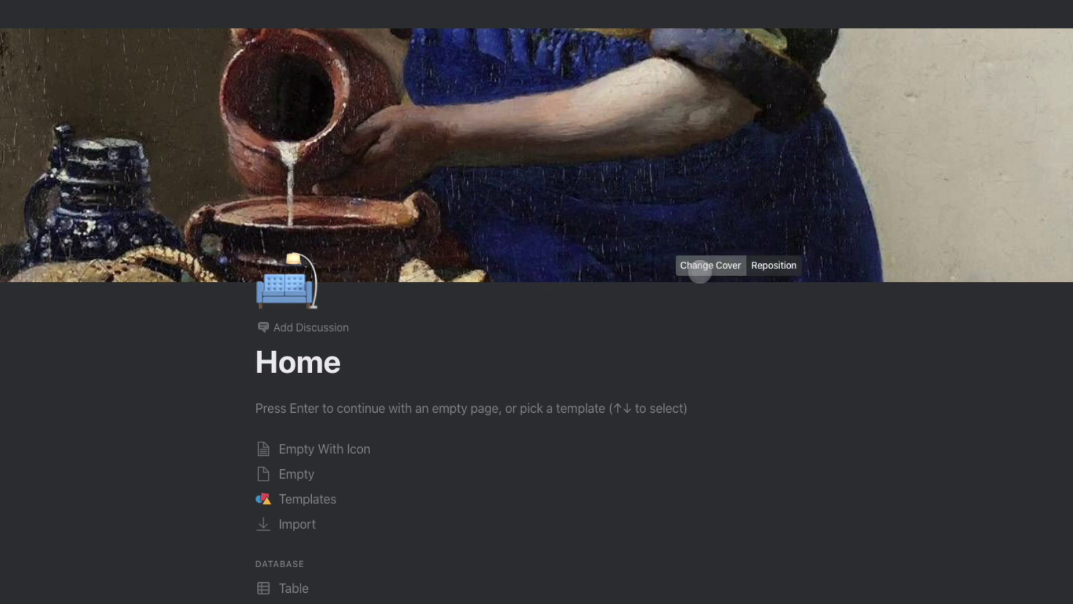
click(698, 267)
click(680, 298)
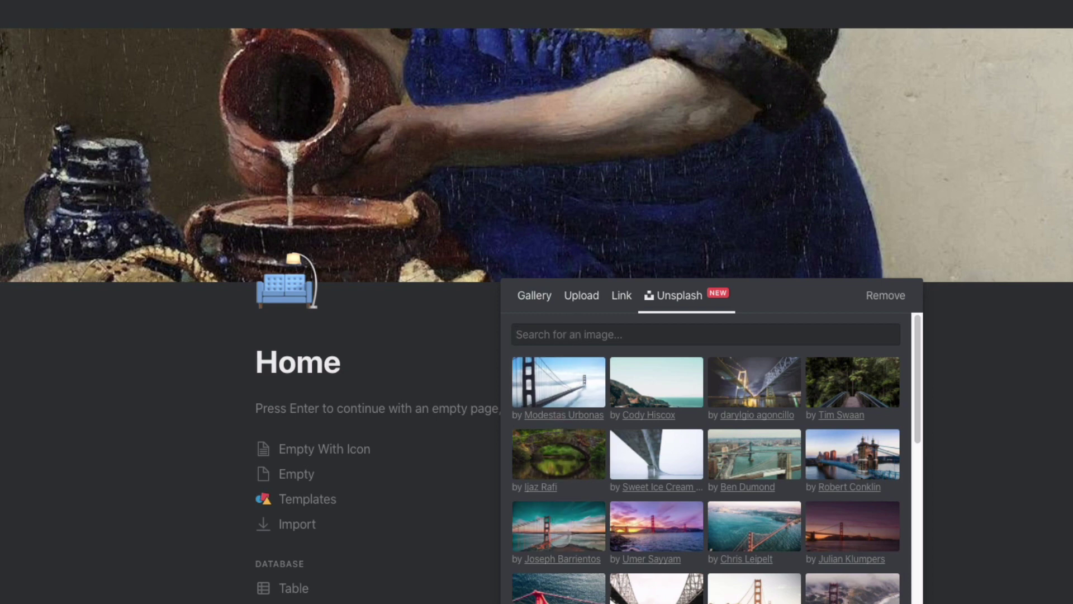
click(559, 537)
- Start the Home page as an empty page, insert an inline gallery database and title it Inbox
click(289, 408)
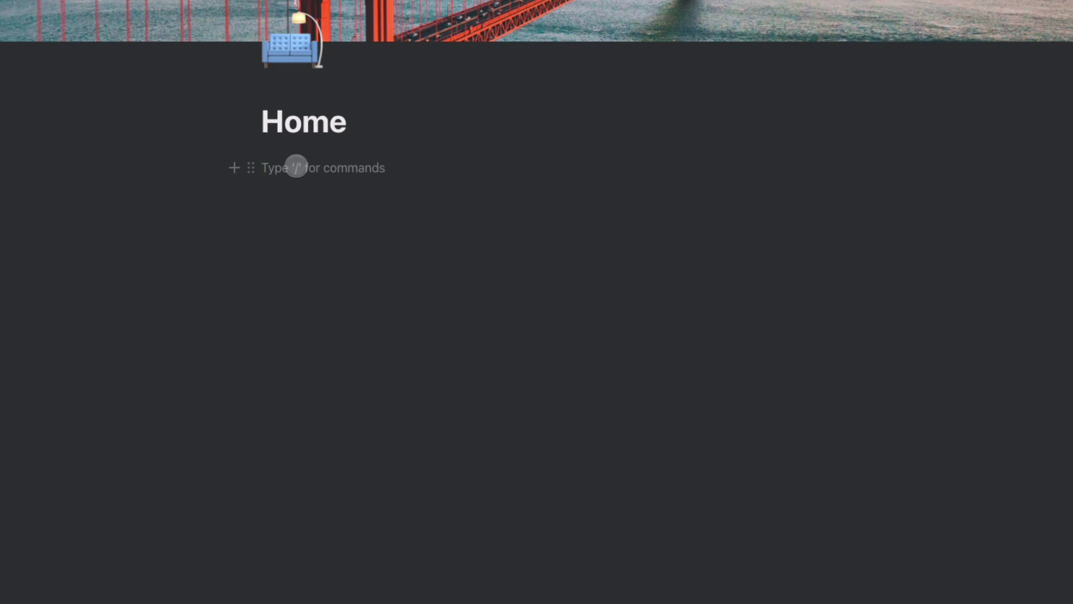
text(/gall)
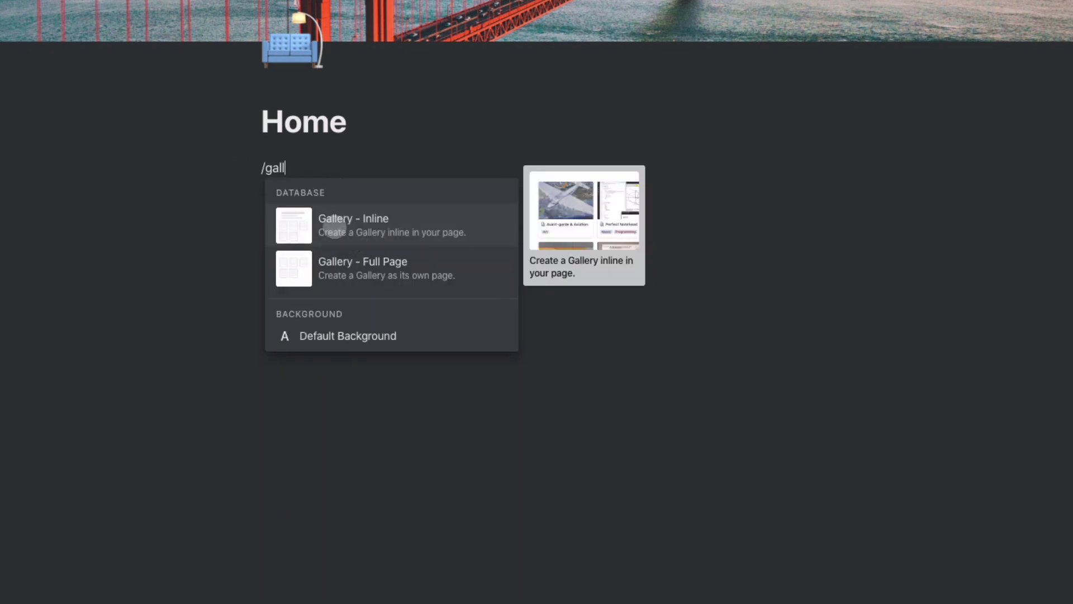
click(334, 227)
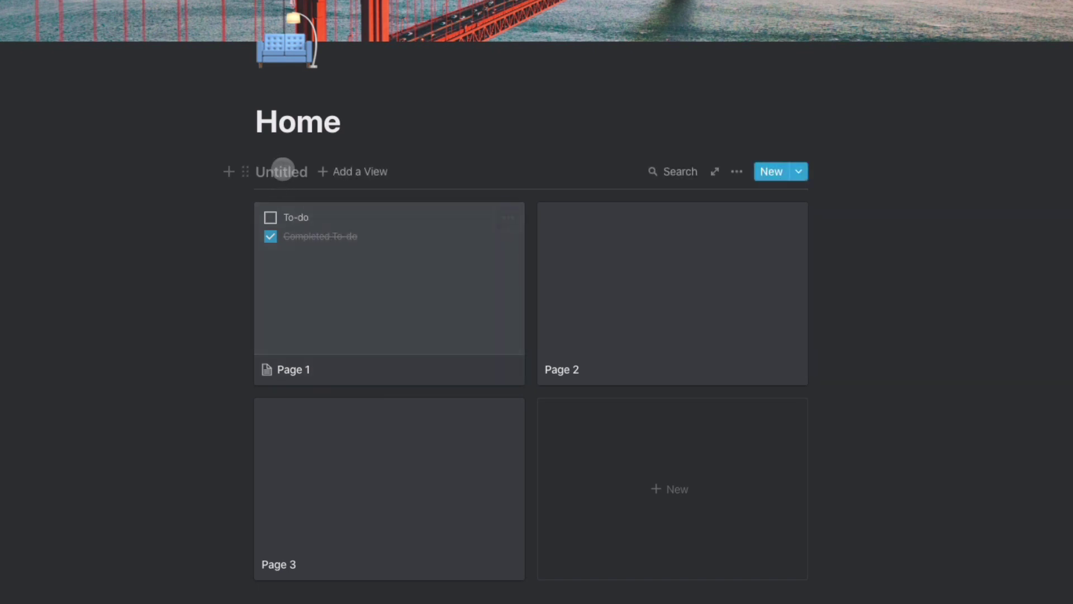
click(285, 170)
text(Inbox)
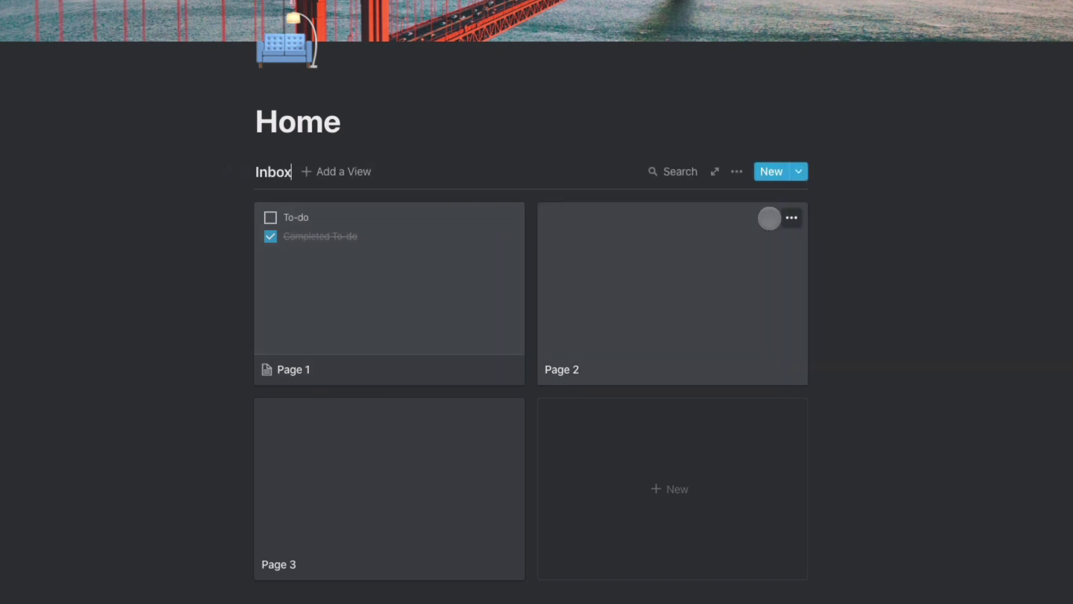
- Open the Inbox gallery as a full page, set its icon to the blue mailbox emoji and return to the Home page
click(715, 171)
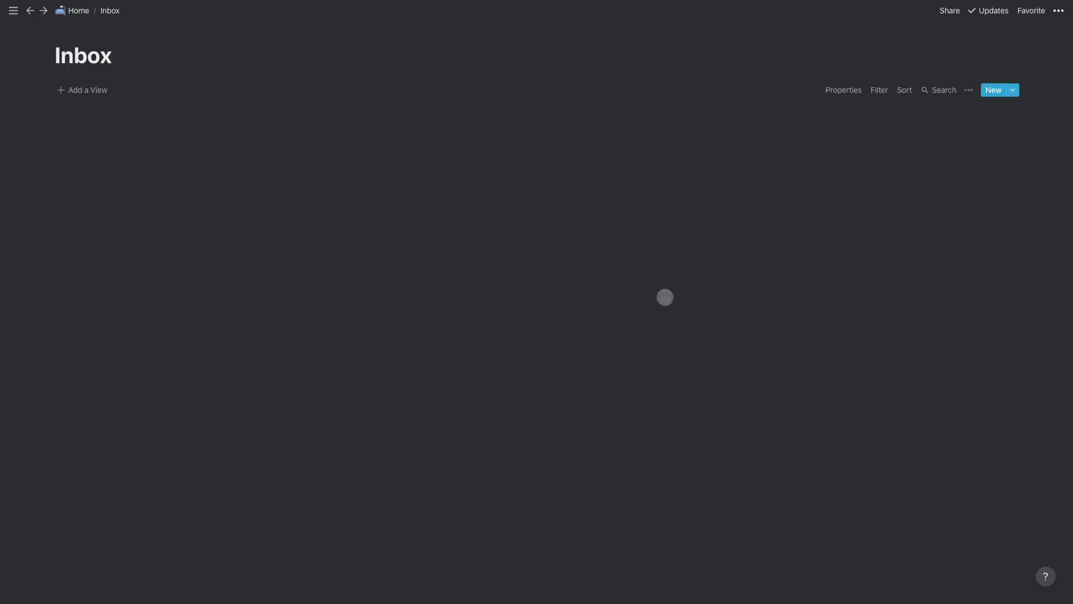
click(202, 68)
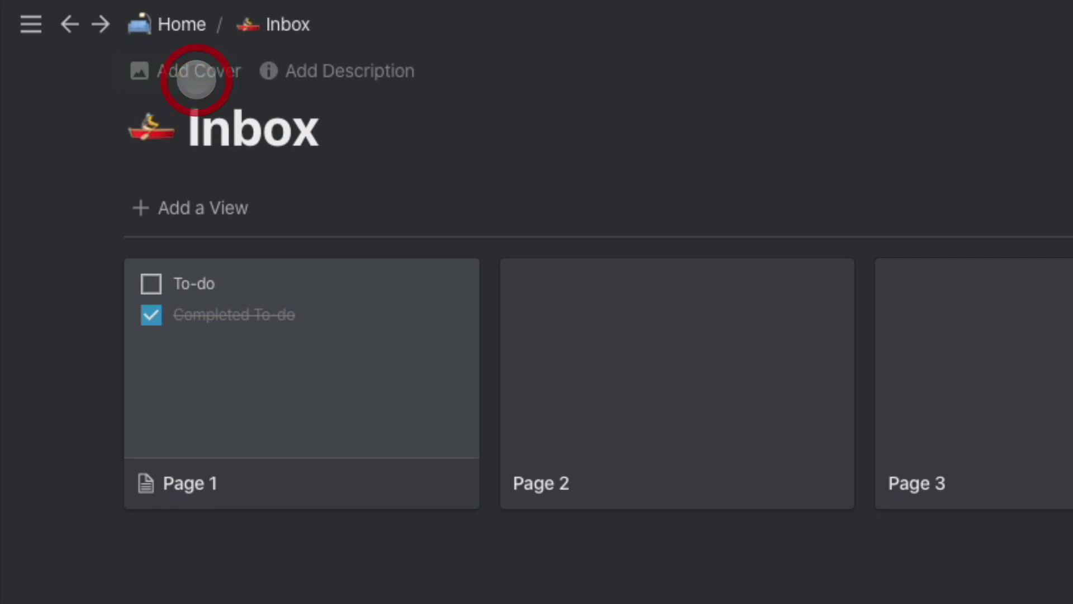
click(148, 115)
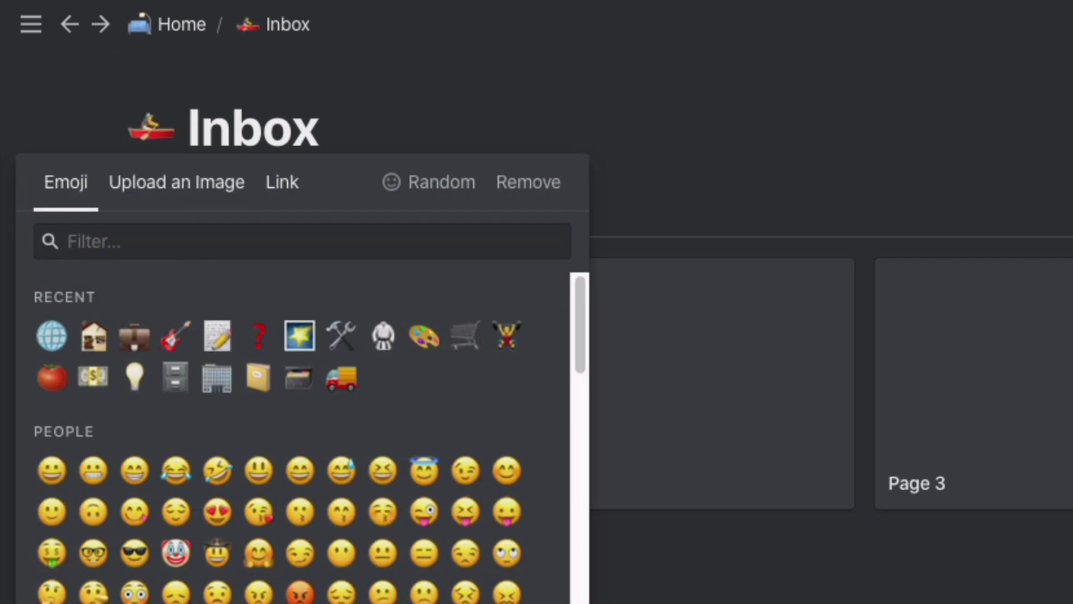
text(inbox)
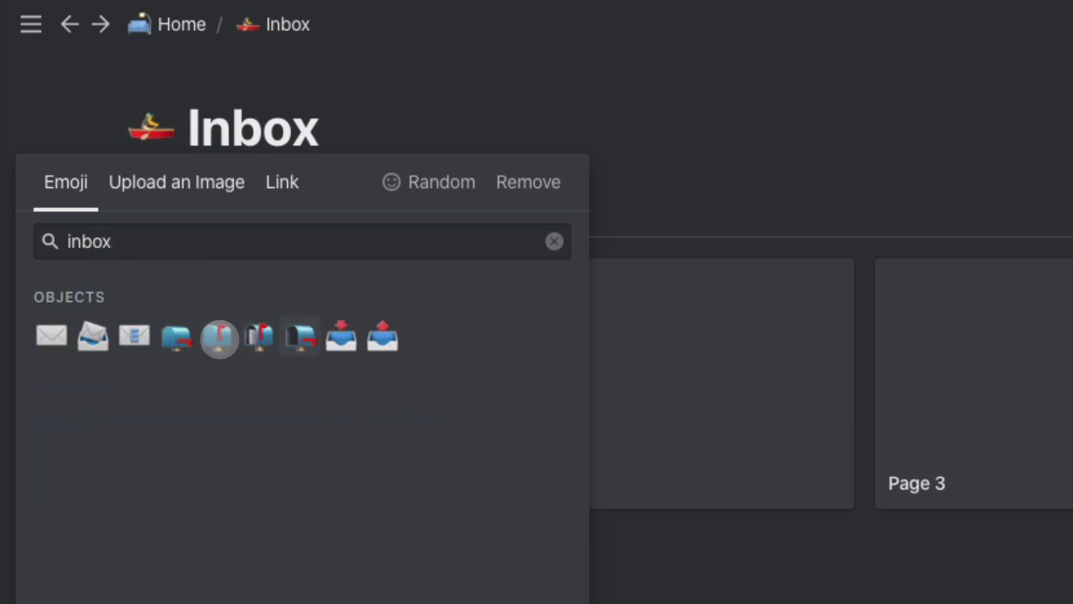
click(176, 343)
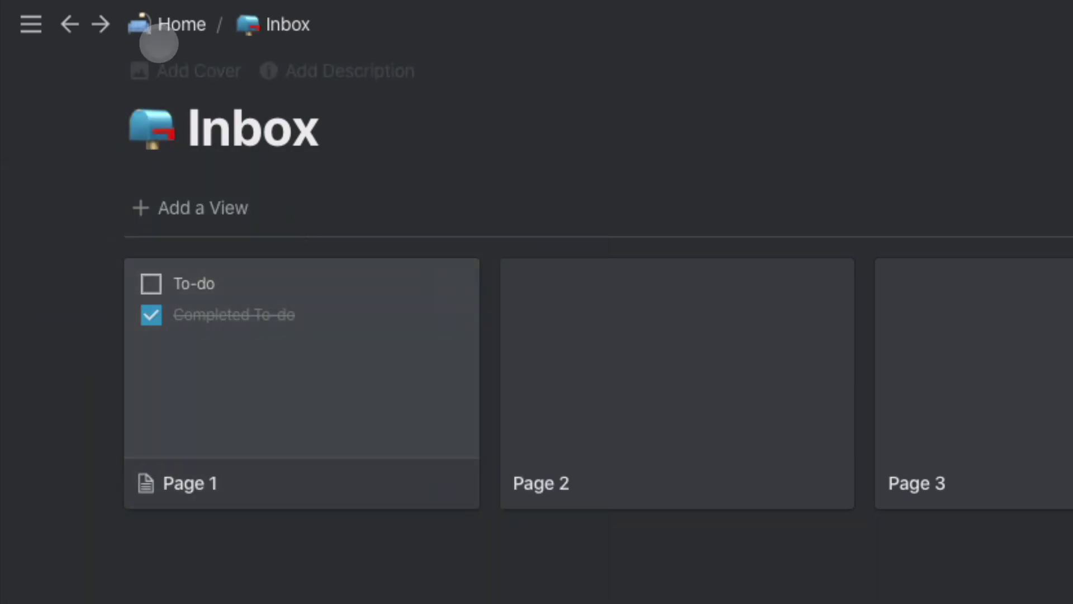
click(68, 24)
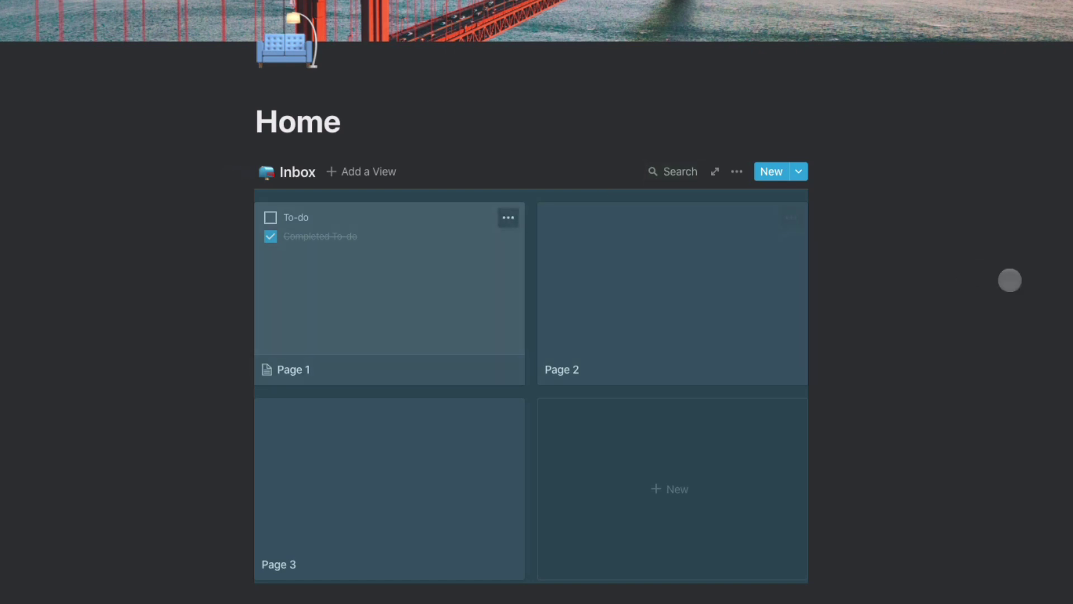
click(1048, 287)
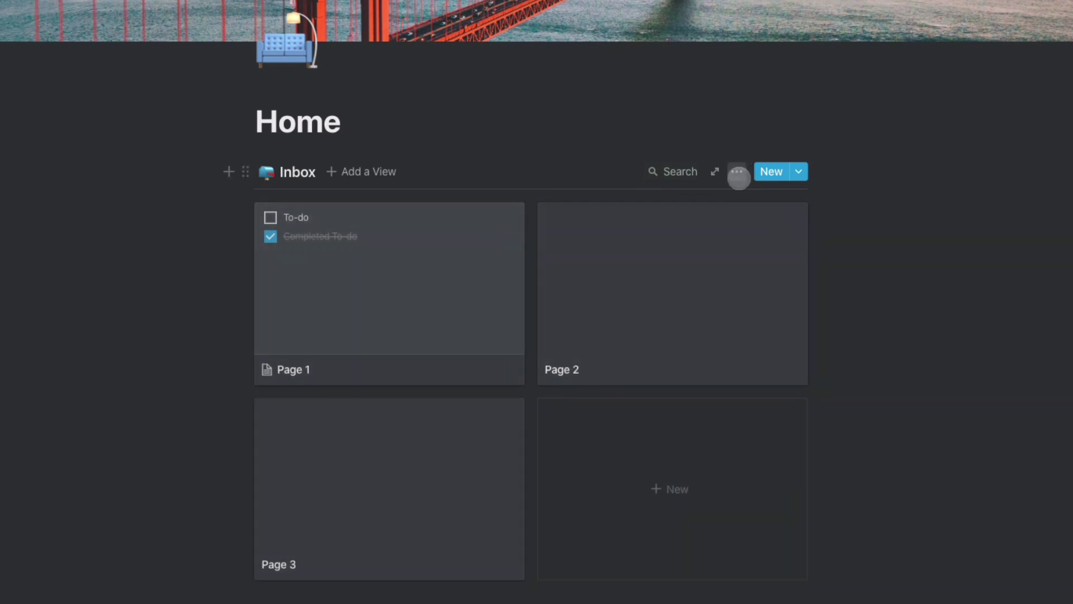
- Set the Inbox gallery's card preview to None and its card size to Small
click(738, 173)
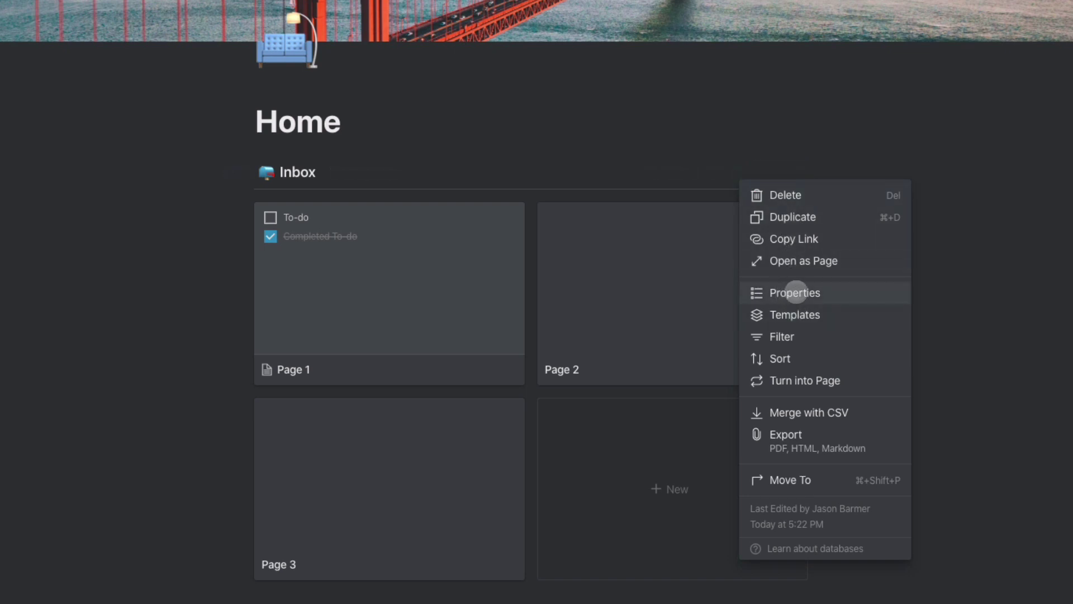
click(941, 247)
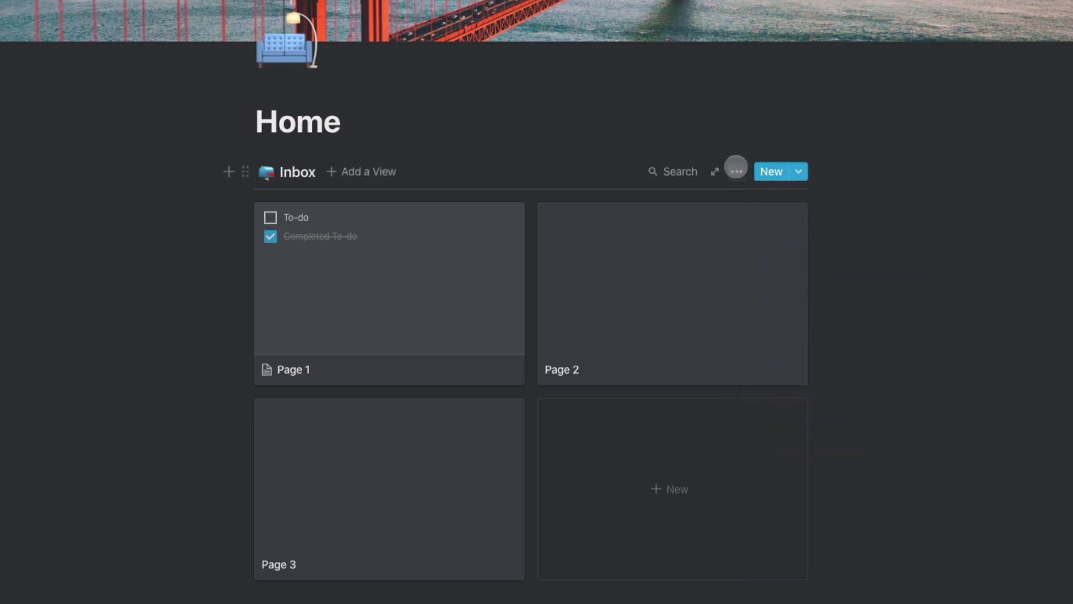
click(736, 169)
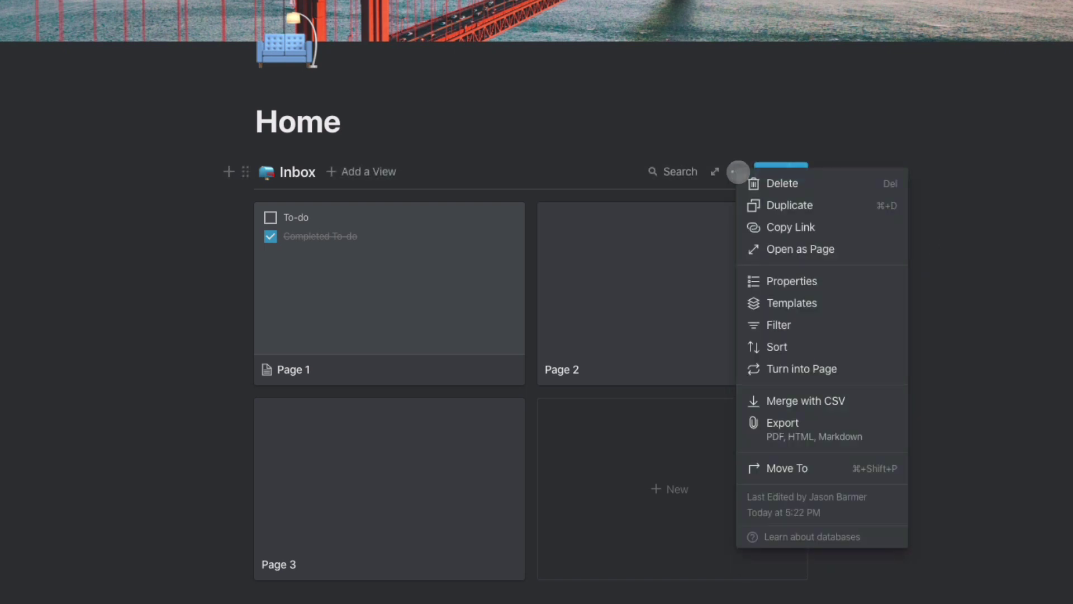
click(777, 281)
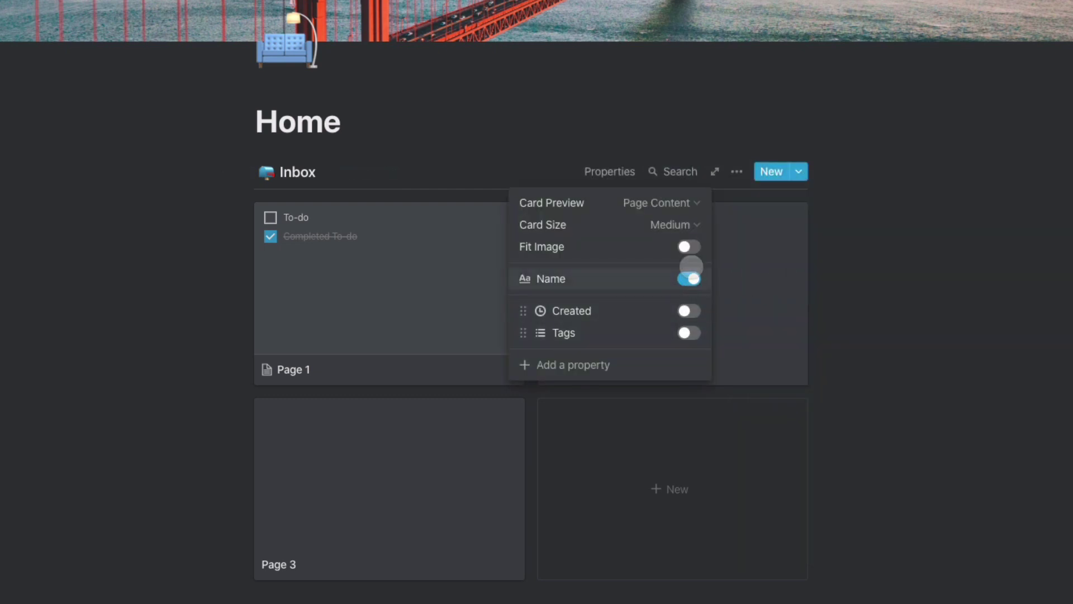
click(693, 203)
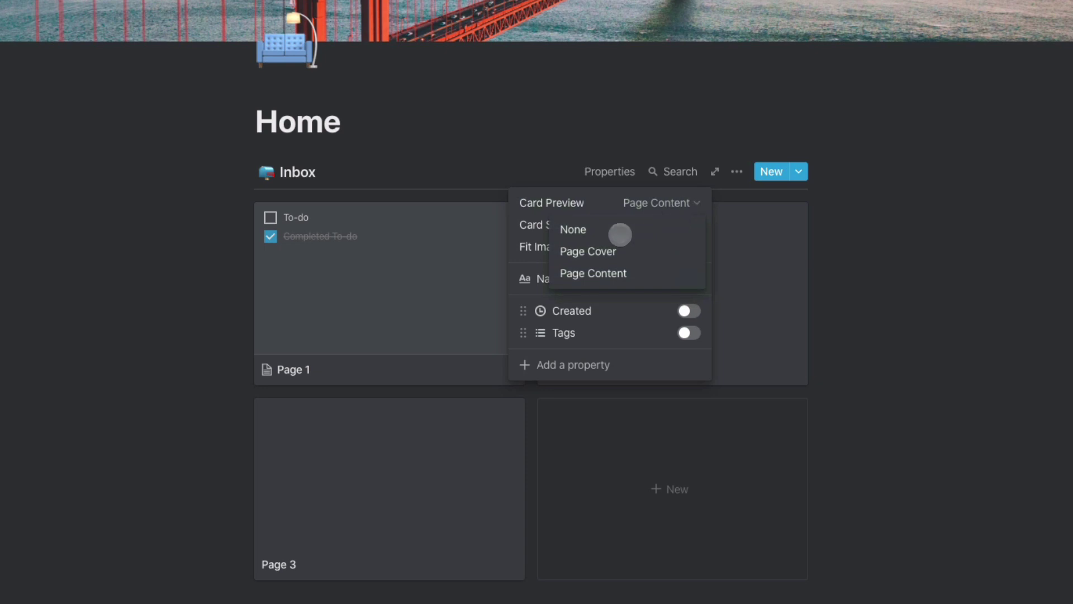
click(574, 230)
click(697, 225)
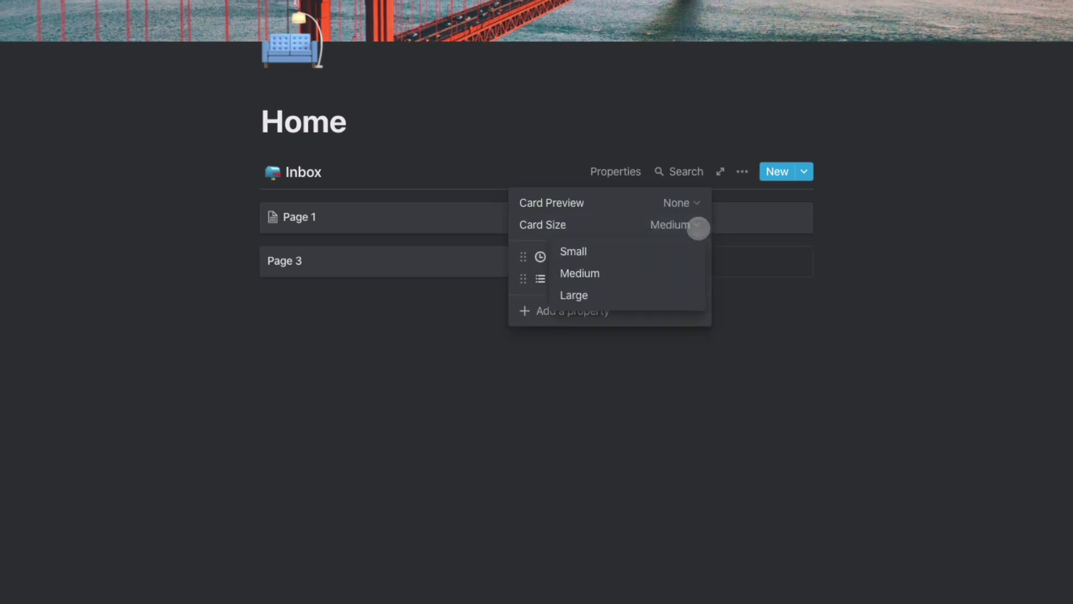
click(664, 246)
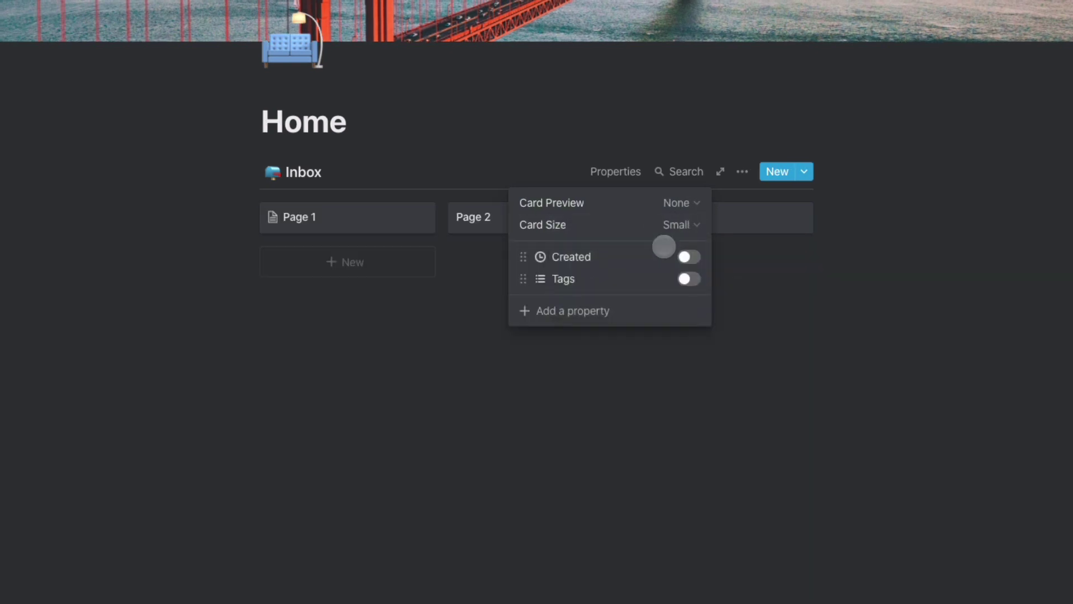
click(798, 324)
- Open the Page 1 card in the Inbox gallery and rename it Web Links
click(324, 212)
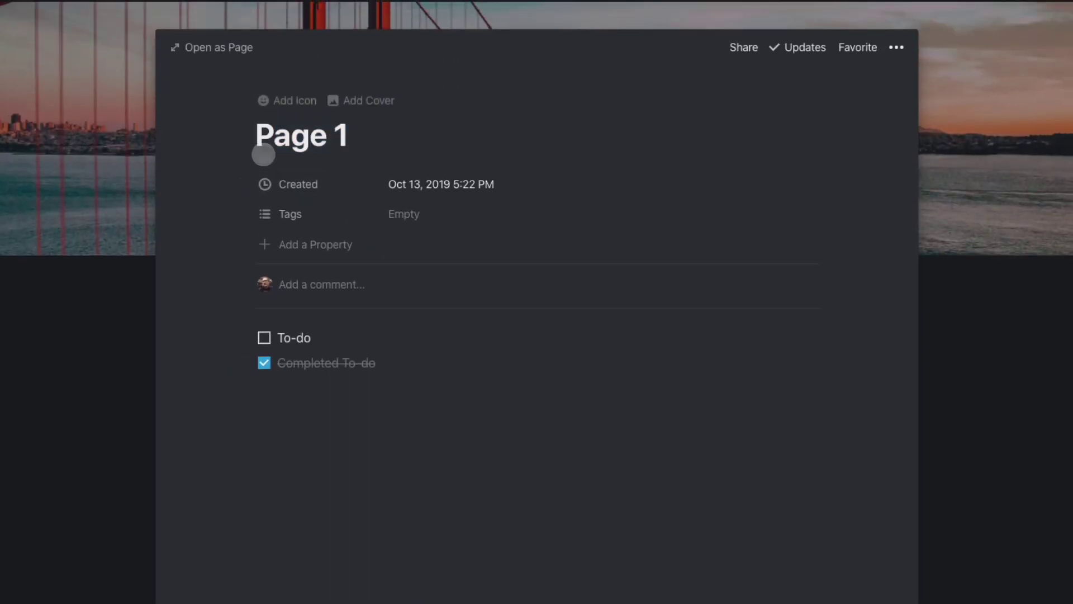
drag(360, 136, 256, 135)
key(BackSpace)
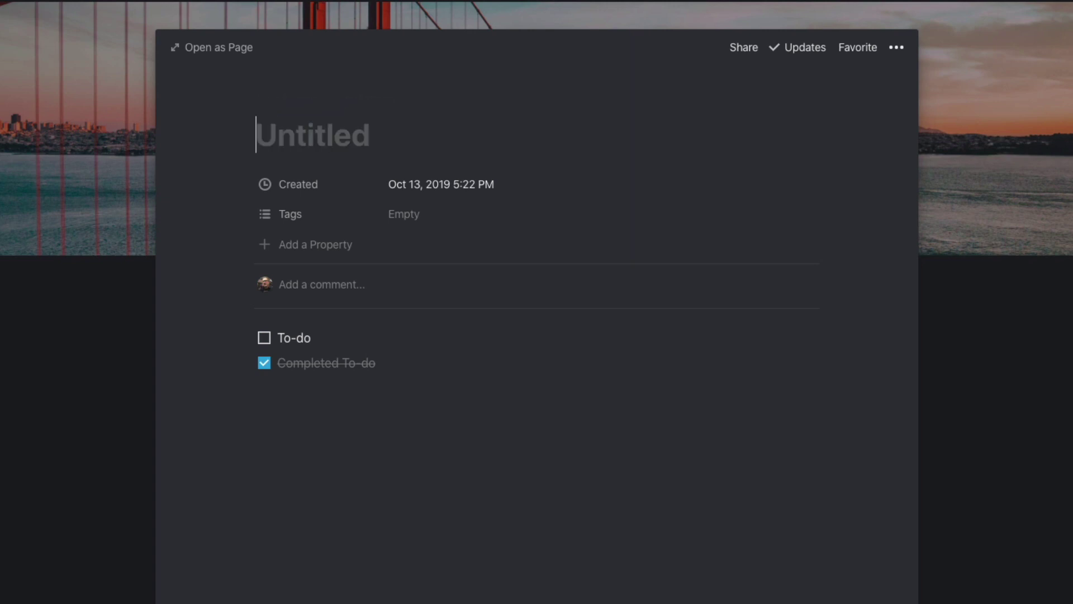
text(Web )
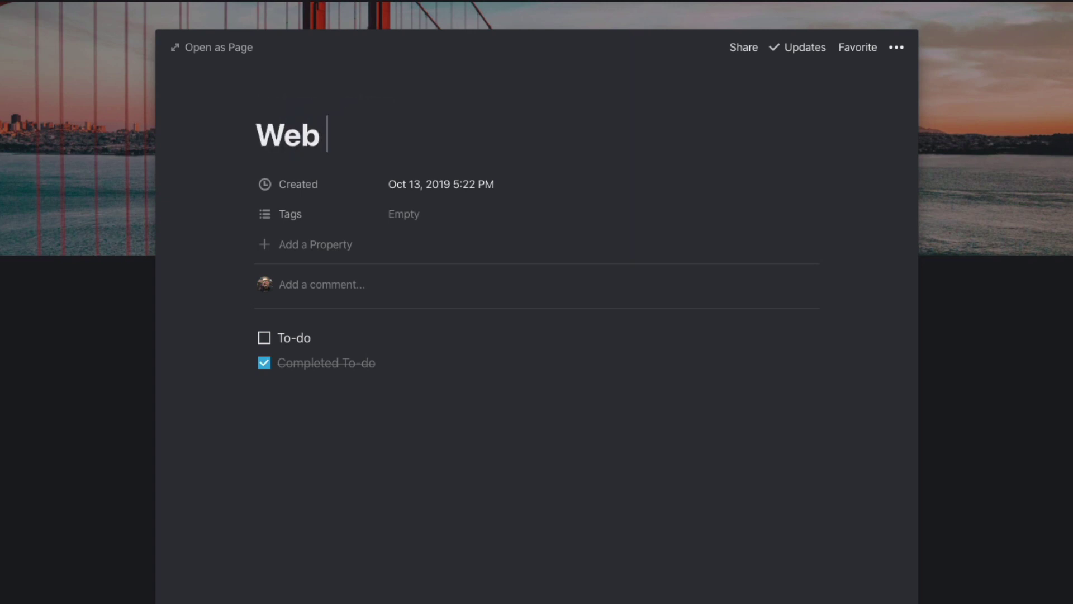
text(Links)
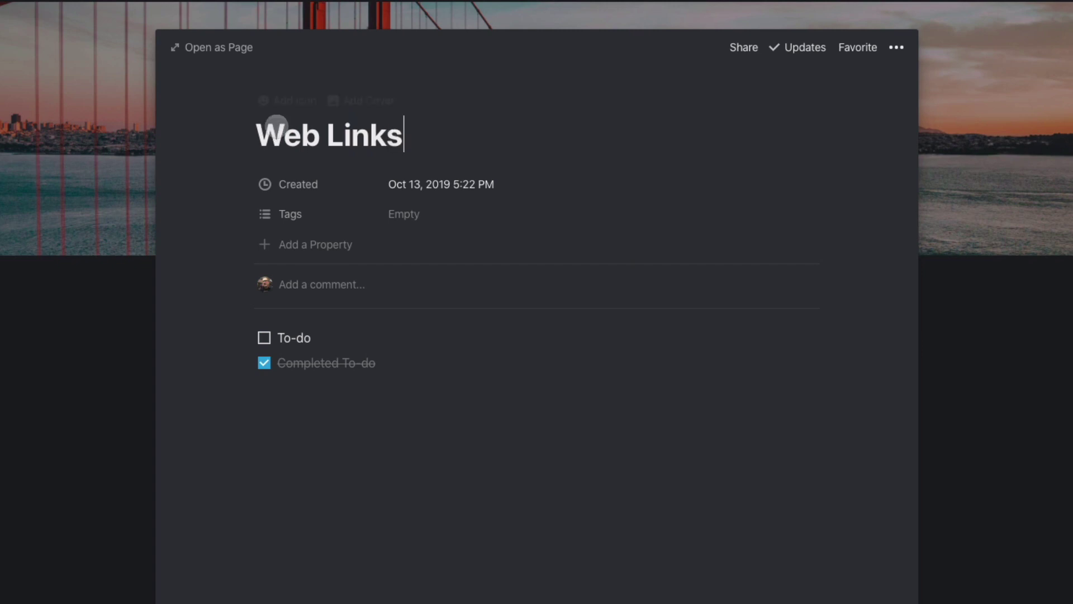
- Add an icon to the Web Links page and change it to the globe emoji
click(289, 102)
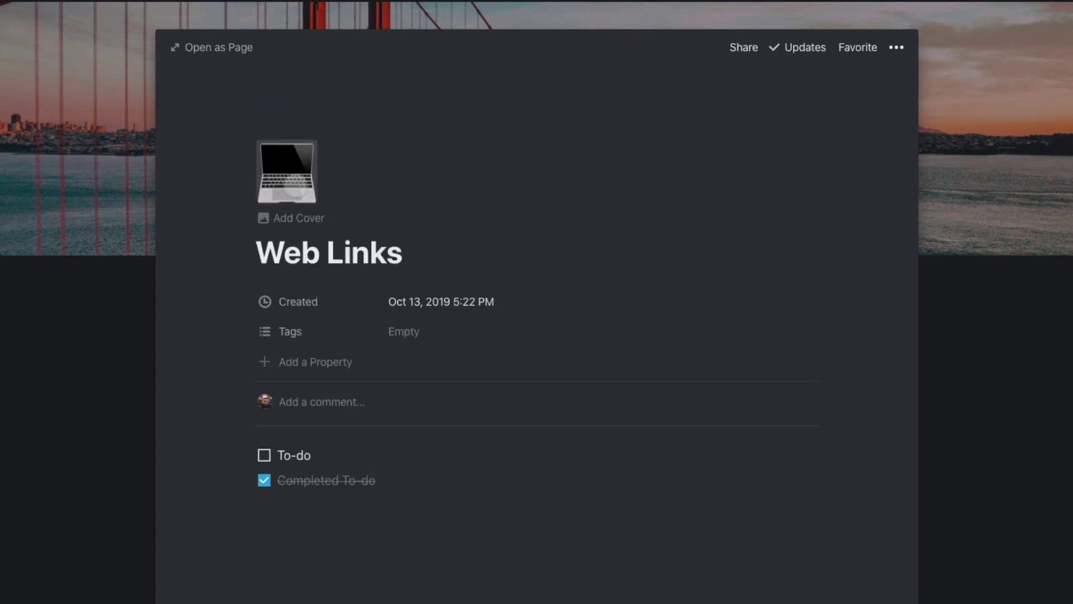
click(291, 189)
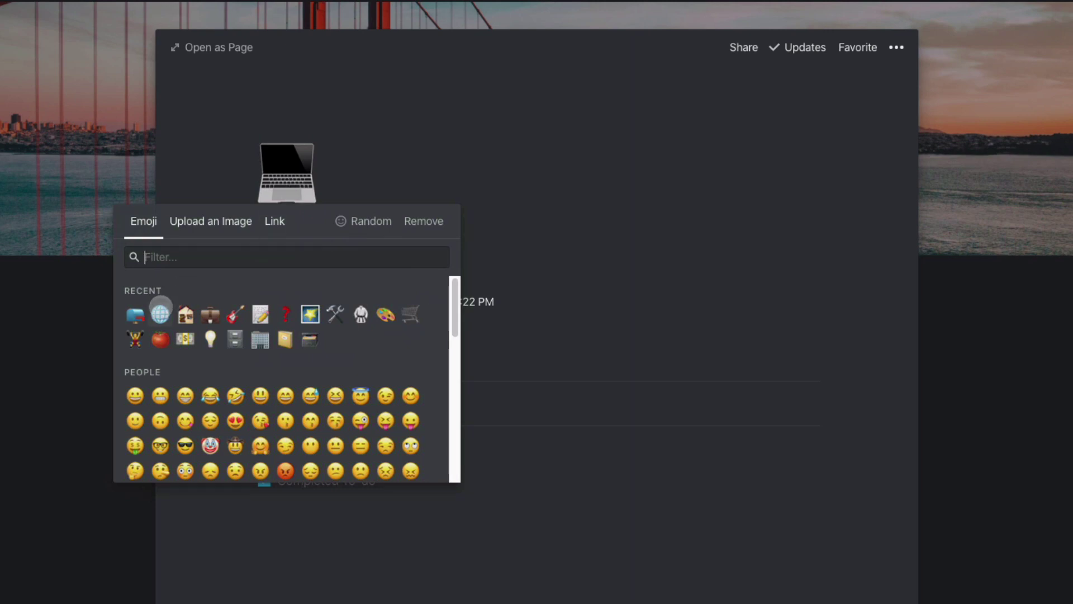
click(161, 312)
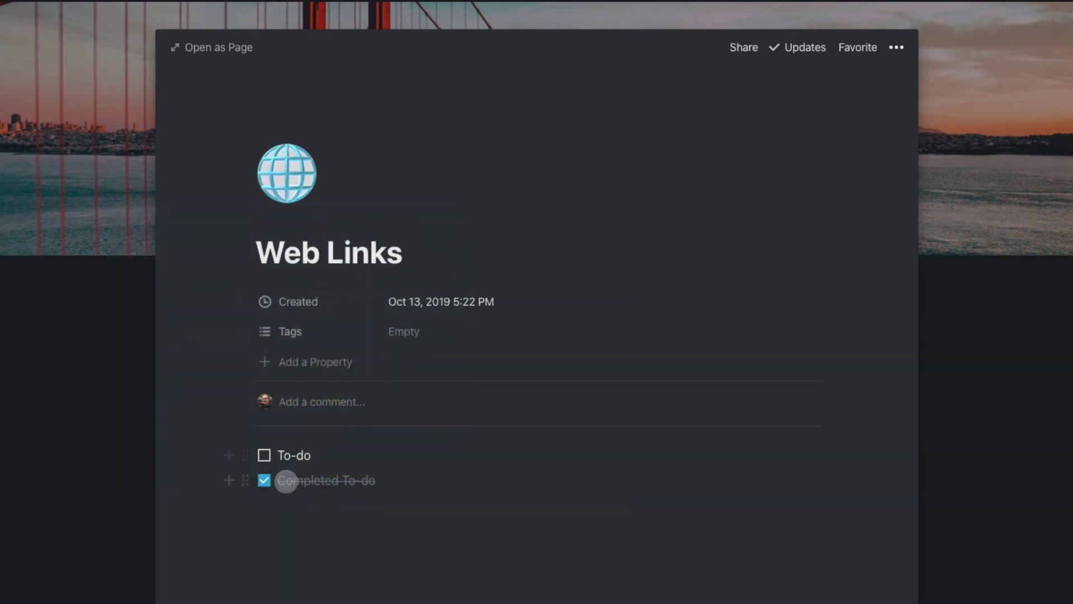
- Delete both sample to-do items from the Web Links page and close it
drag(192, 456, 378, 543)
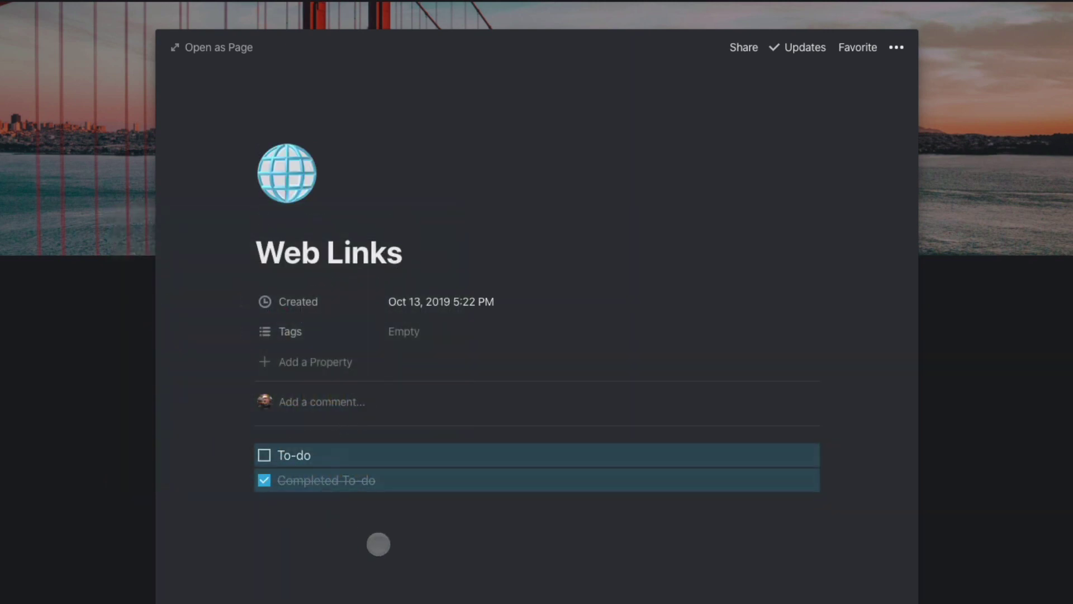
key(Delete)
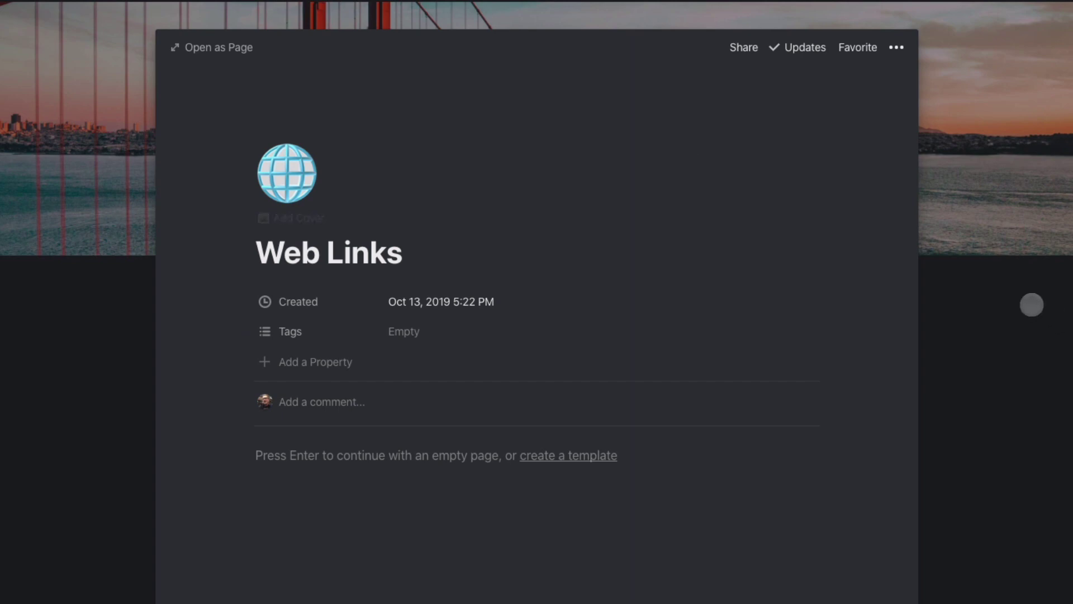
click(973, 263)
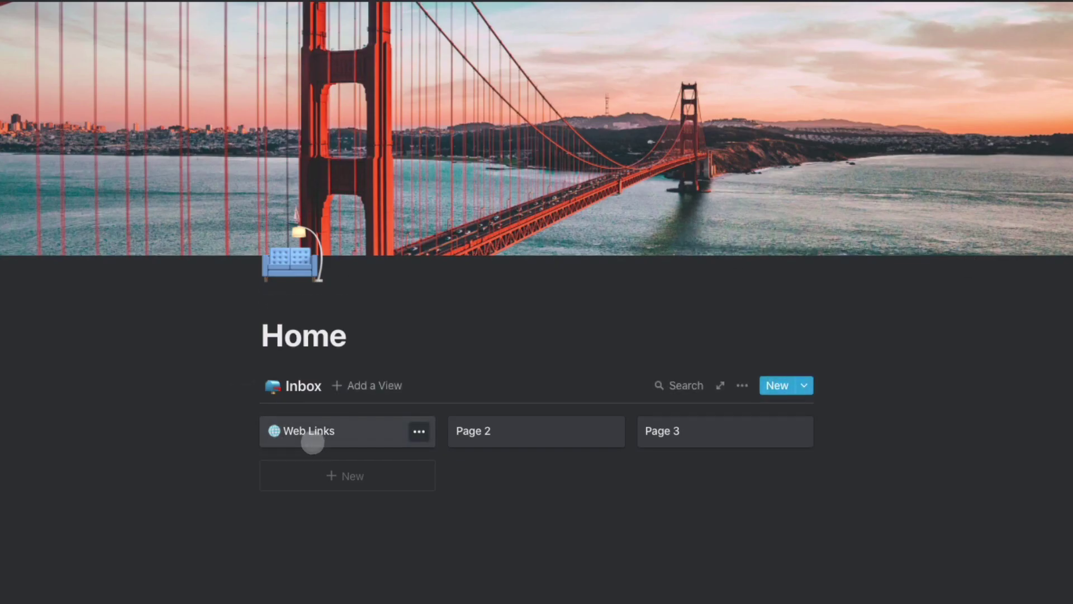
- Open the Page 2 card in the Inbox gallery and rename it Notes/Ideas
click(483, 427)
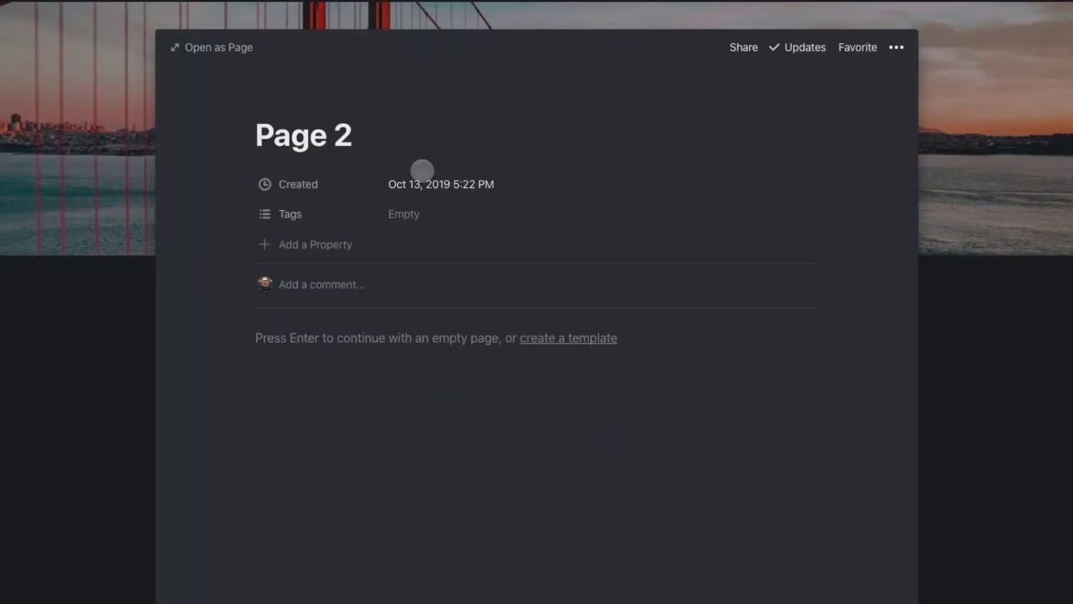
drag(371, 134, 230, 114)
click(229, 114)
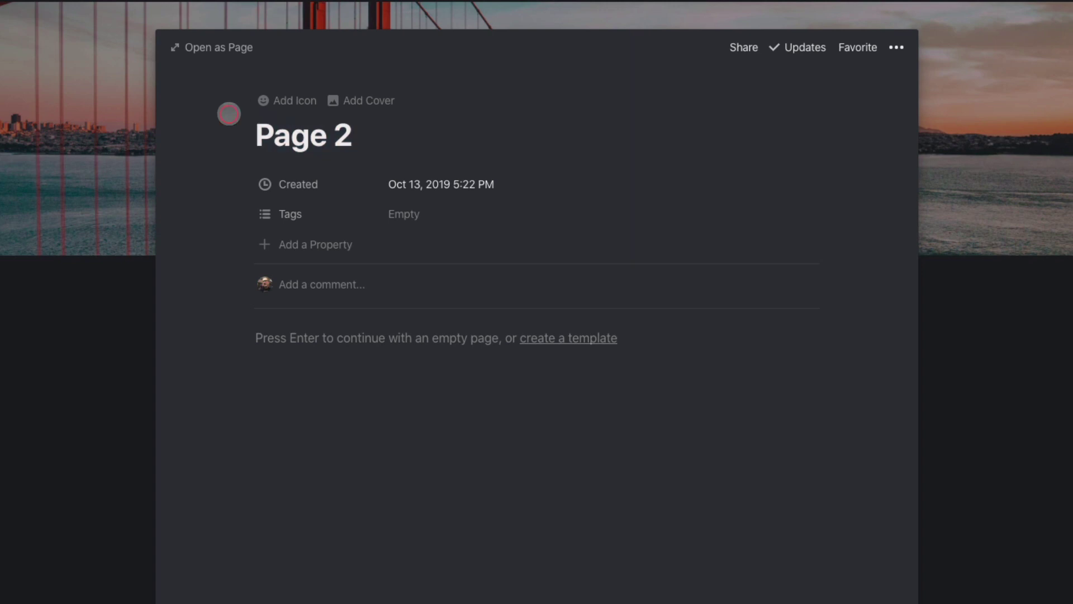
triple_click(267, 134)
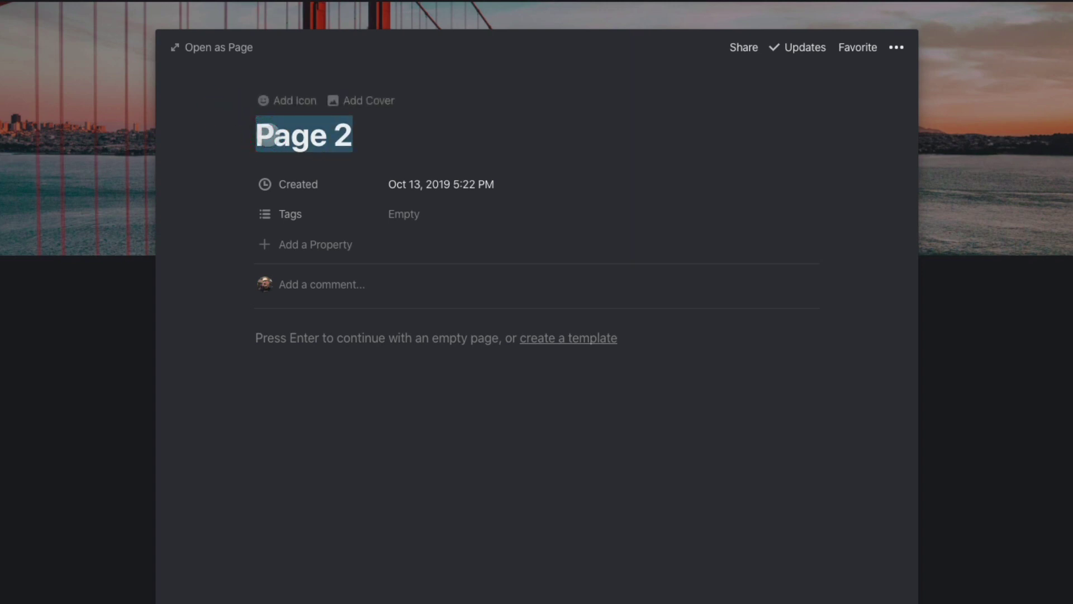
text(Notes)
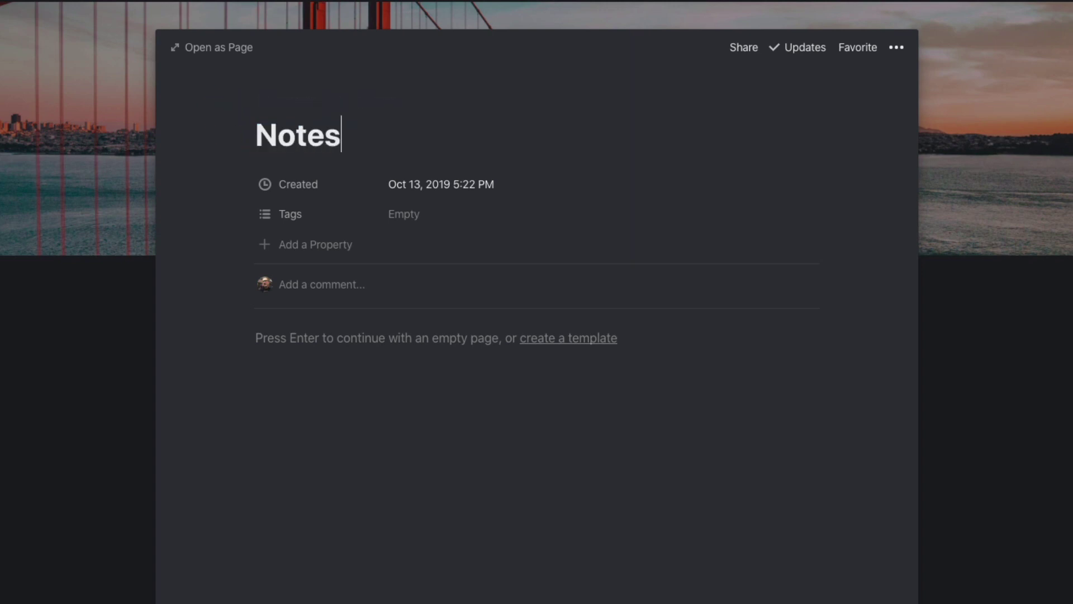
text(/Idease)
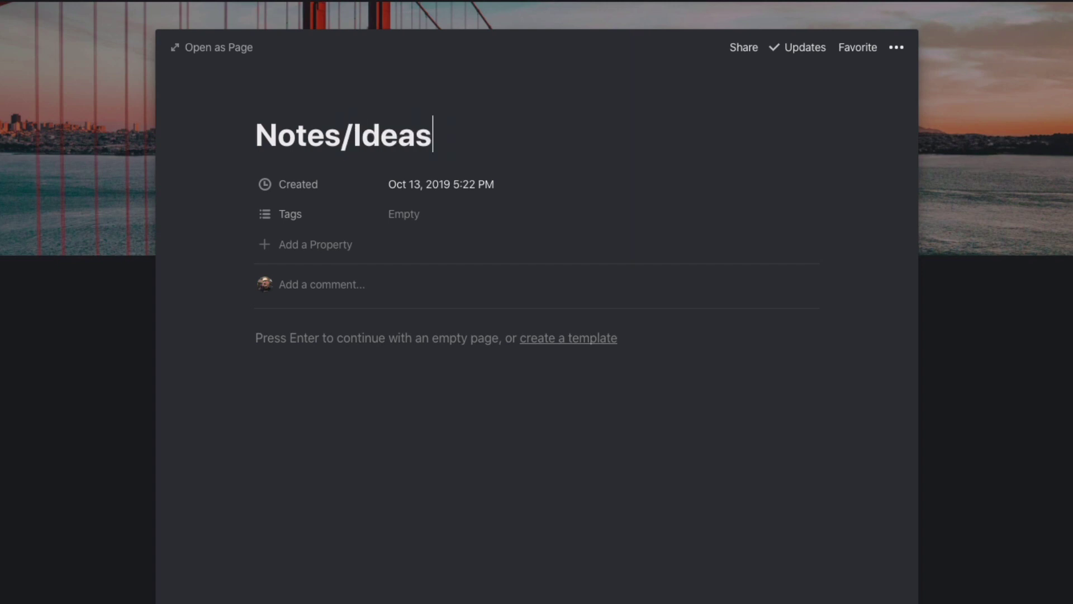
- Add an icon to the Notes/Ideas page, continue with an empty page body and close it
click(281, 106)
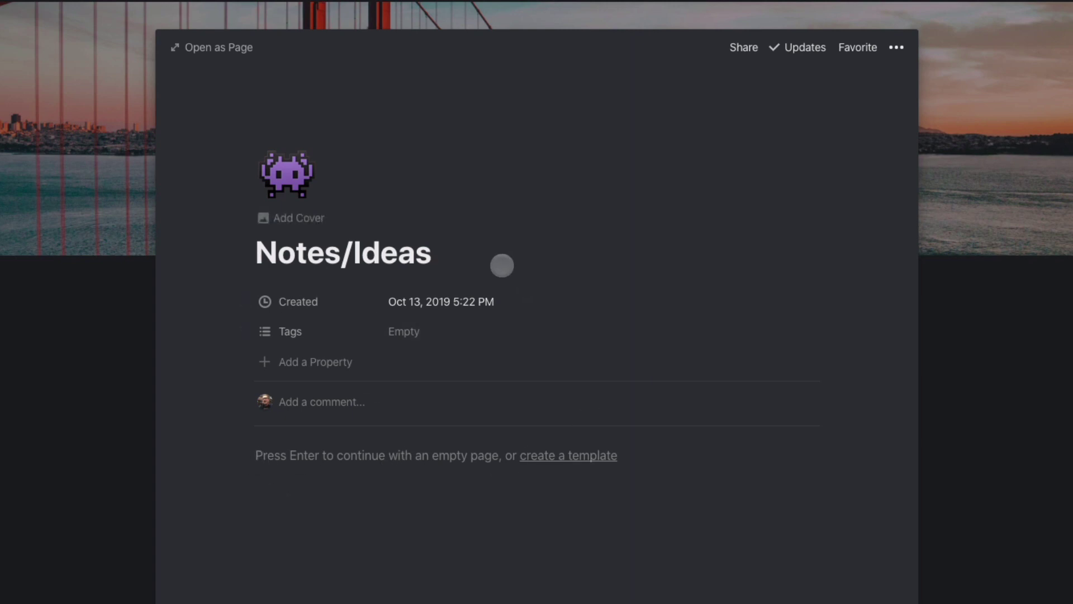
key(Return)
click(912, 321)
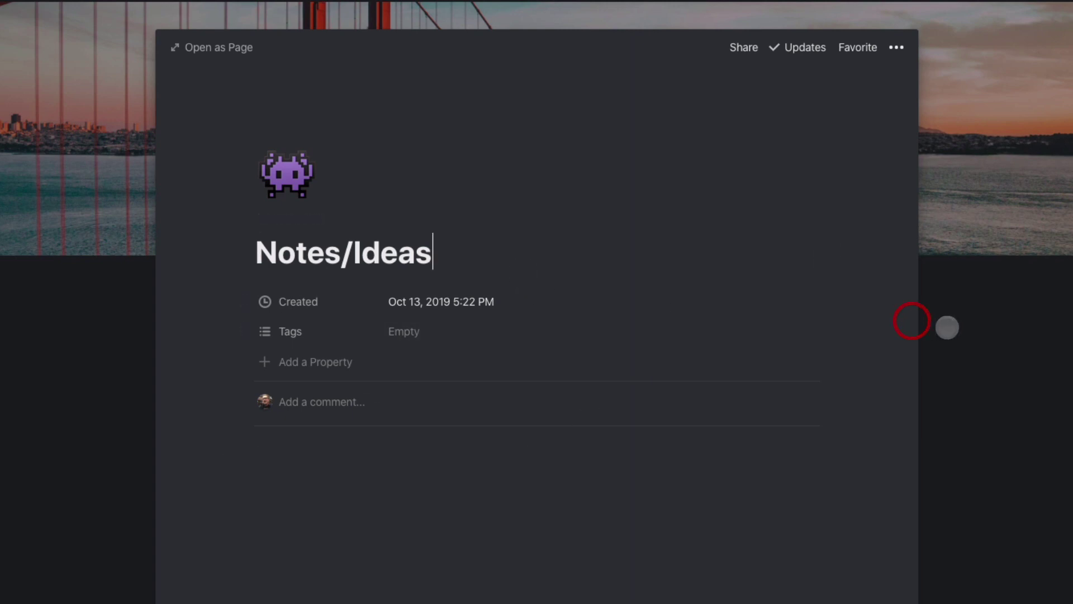
click(947, 327)
- Delete the Page 3 card from the Inbox gallery
scroll(575, 383, down, 4)
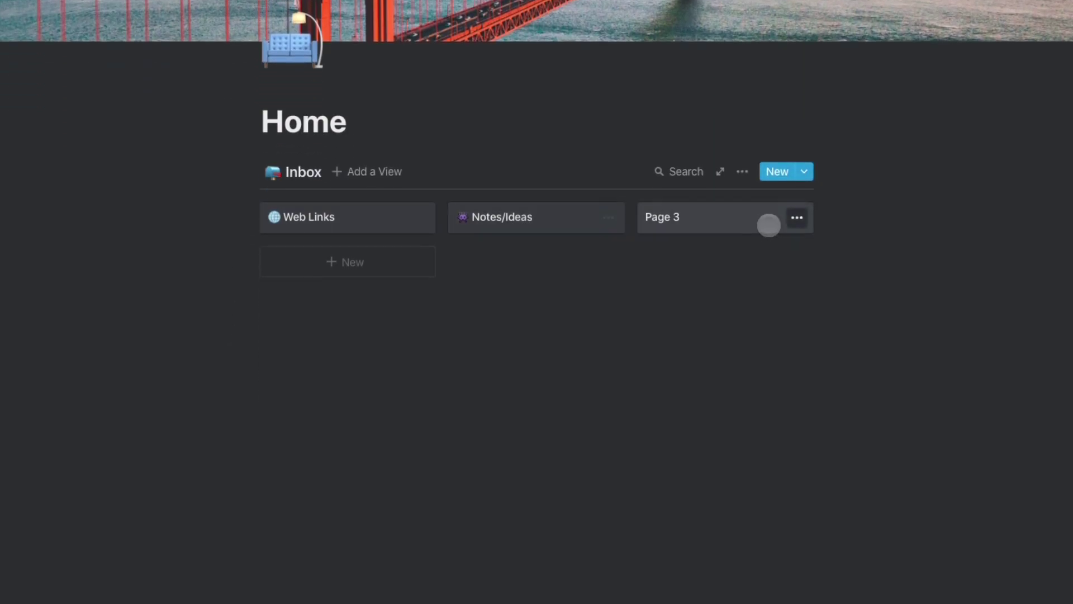
click(796, 218)
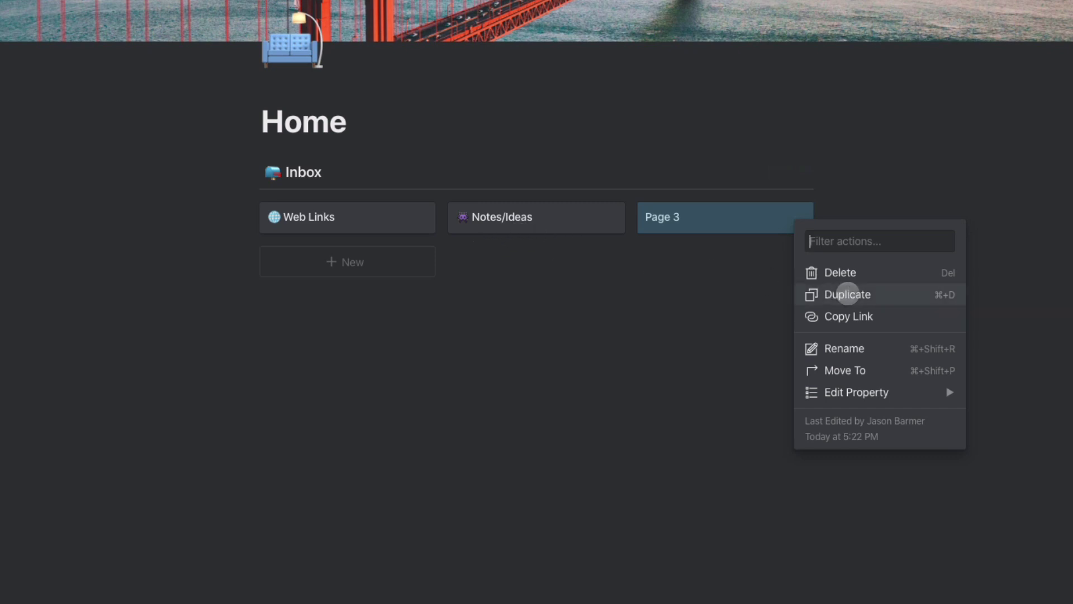
click(844, 275)
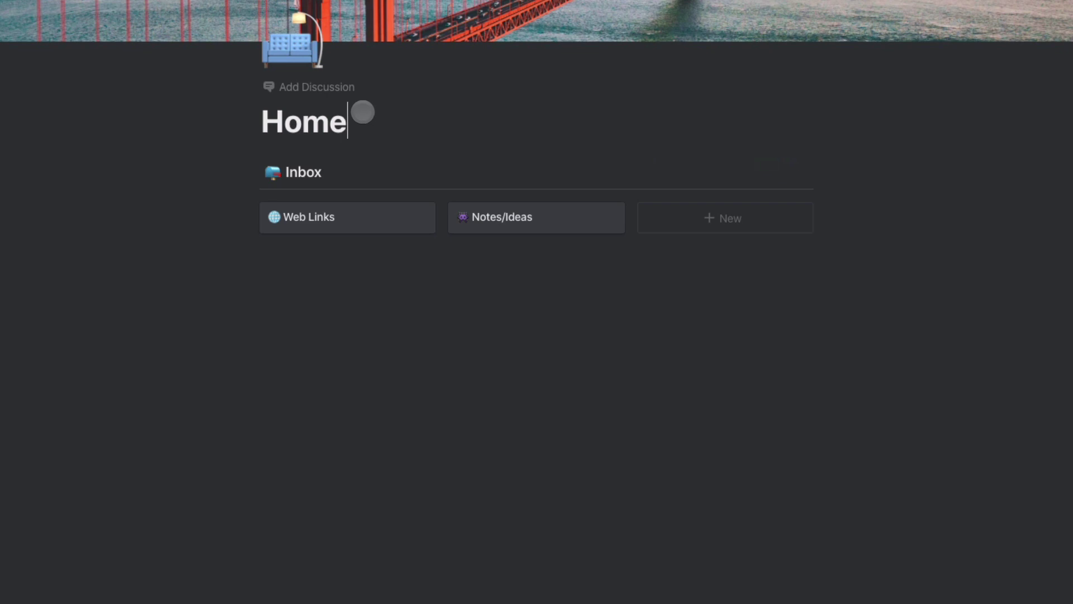
- Add the line "Great quote...." - David Whyte to the Home page and move it above the Inbox gallery
click(358, 320)
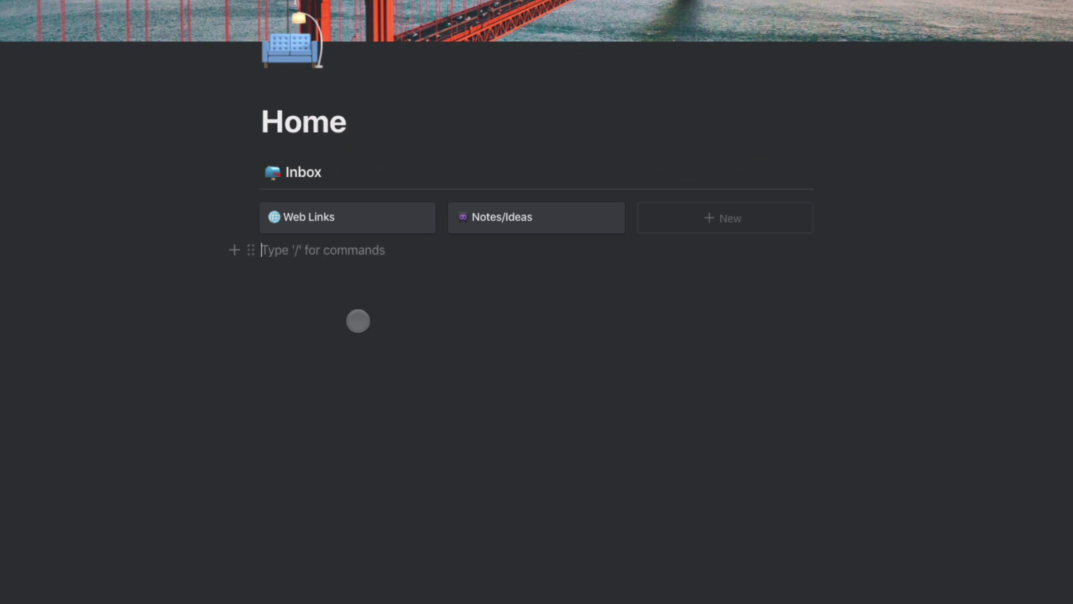
text("Great quote....)
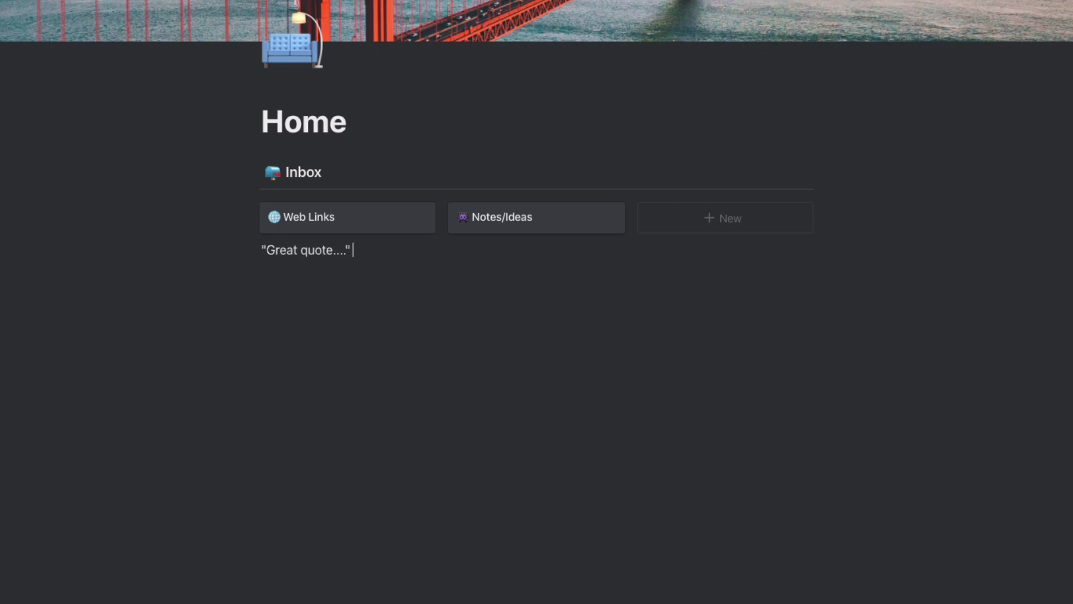
text(" - David Whyte)
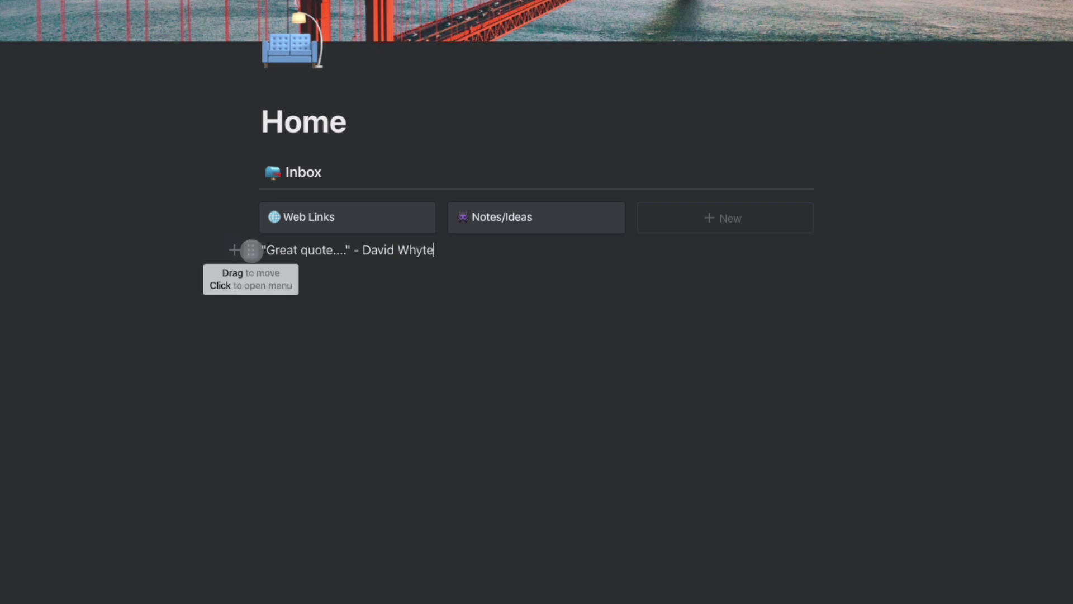
drag(250, 249, 263, 156)
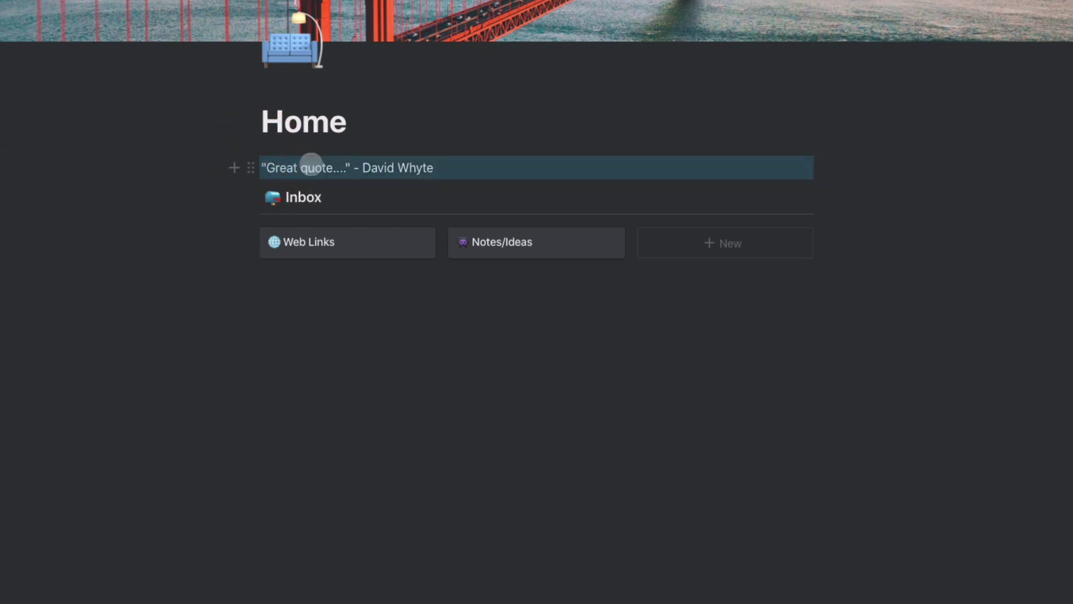
click(307, 168)
triple_click(312, 168)
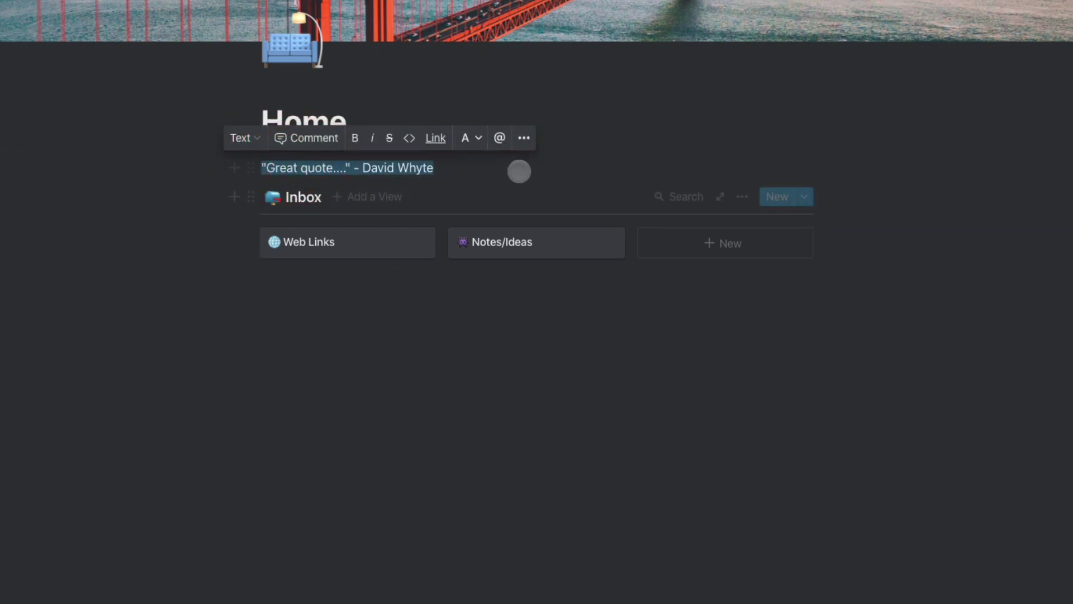
click(519, 171)
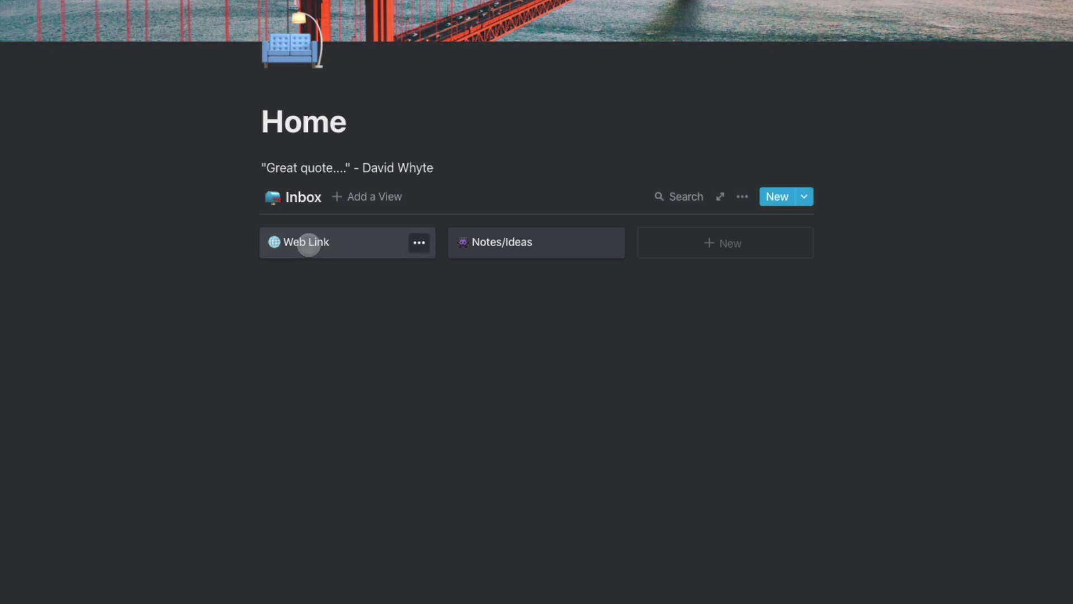
click(308, 244)
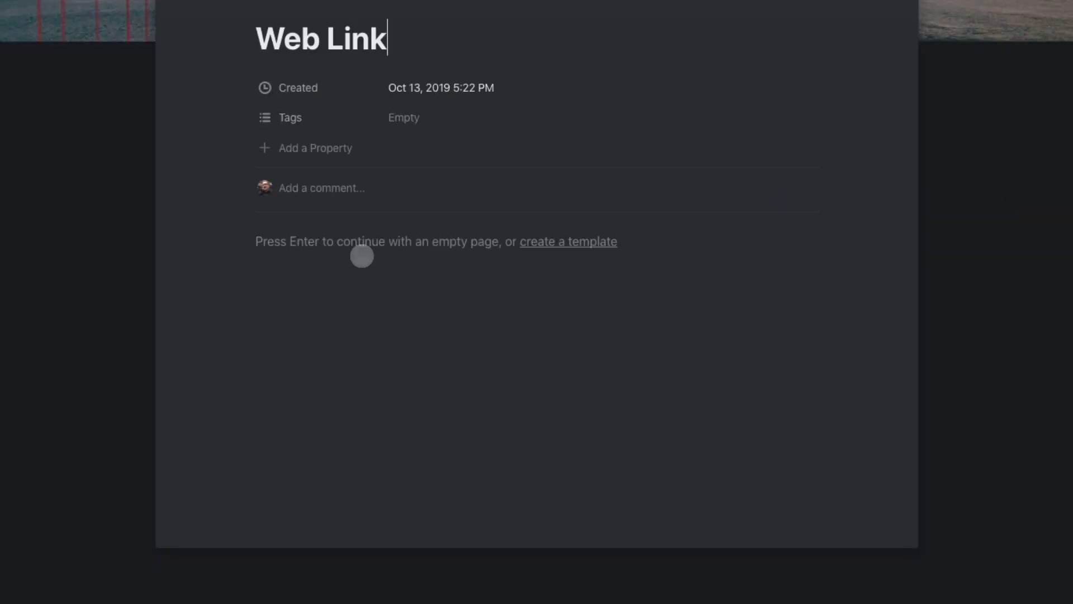
click(336, 242)
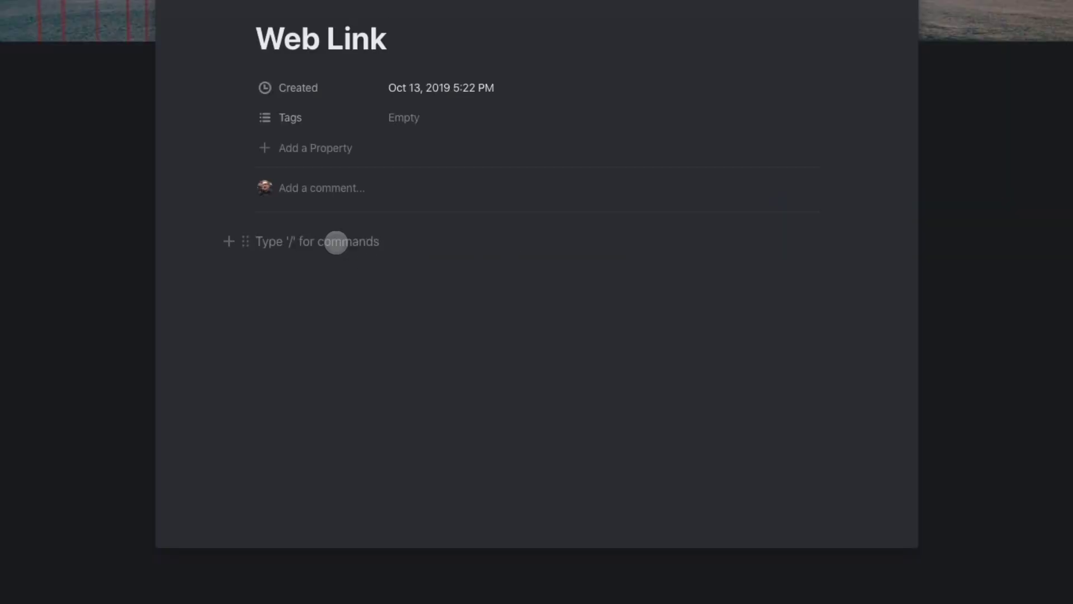
text(https://www.brainpickings.org/2019/10/11/autumn-light-pico-iyer/)
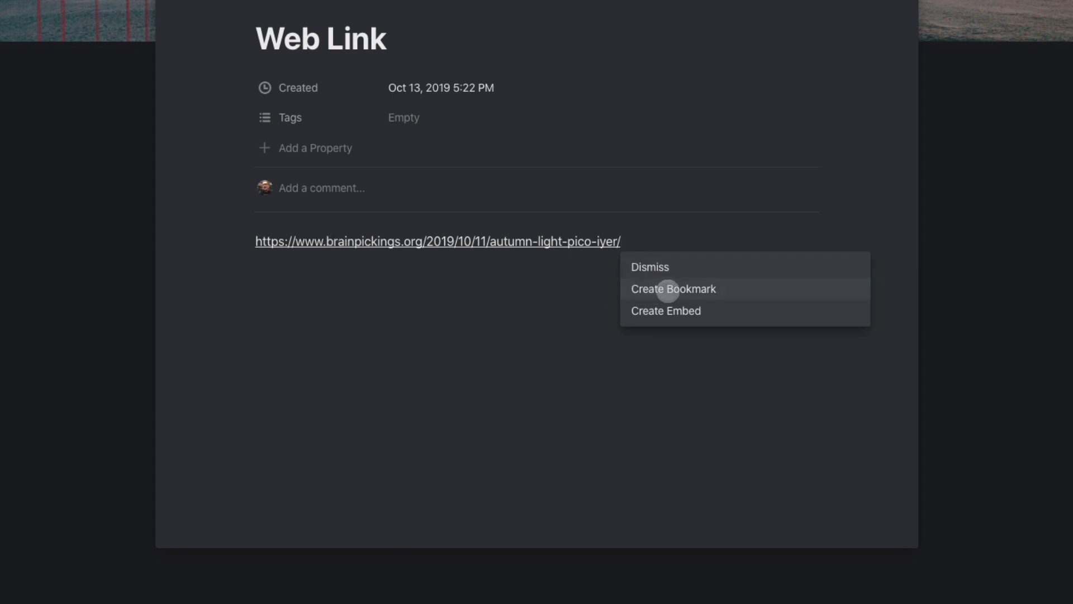
click(668, 289)
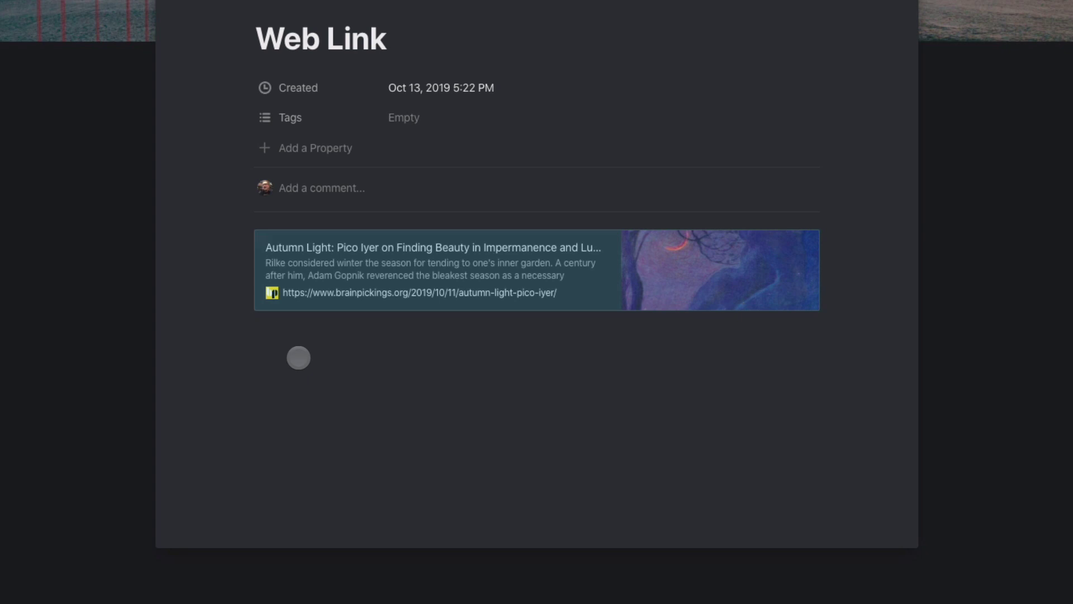
click(322, 342)
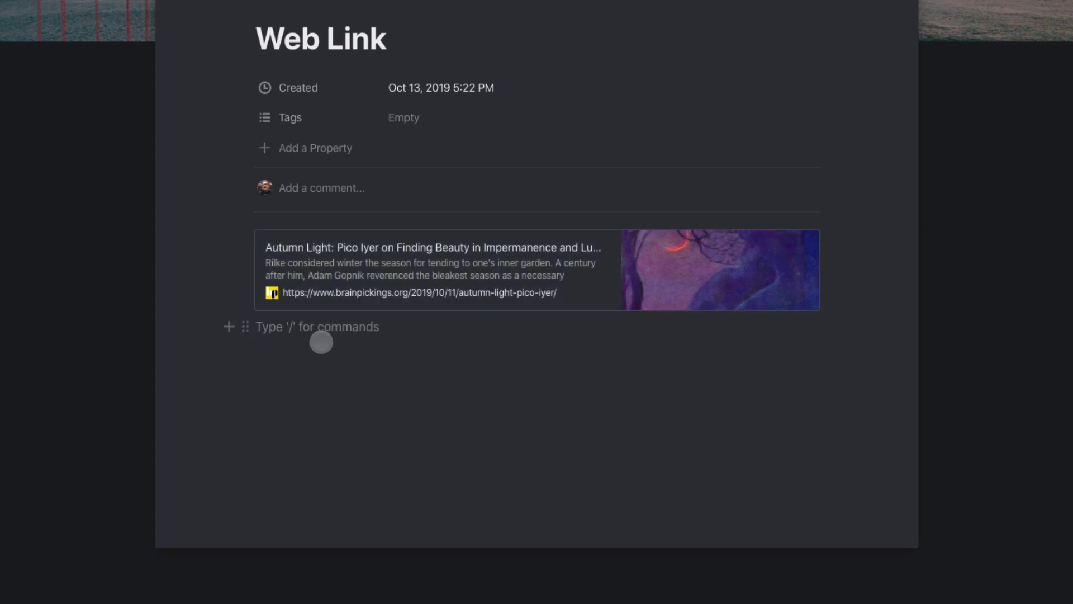
text(https://www.brainpickings.org/2019/10/11/autumn-light-pico-iyer/)
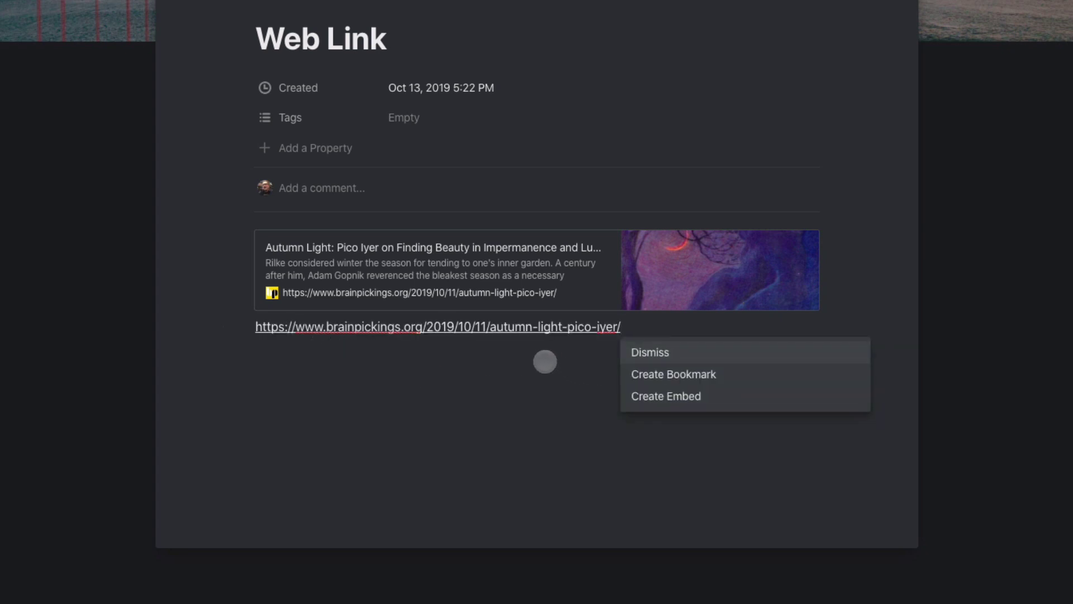
key(ctrl+z)
text(https://www.igeeksblog.com/ipados-features/)
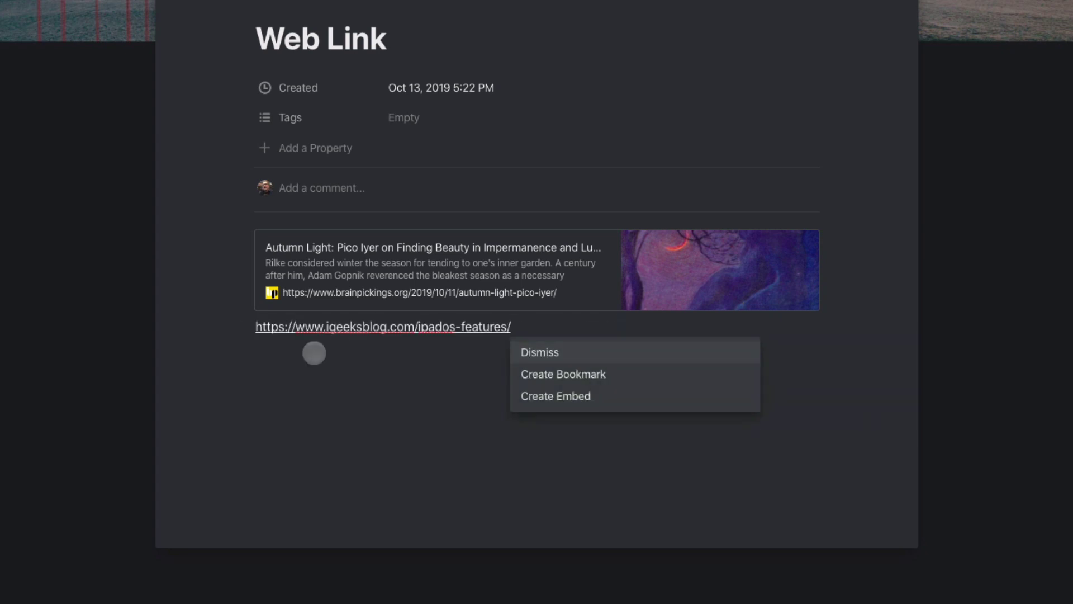
click(623, 374)
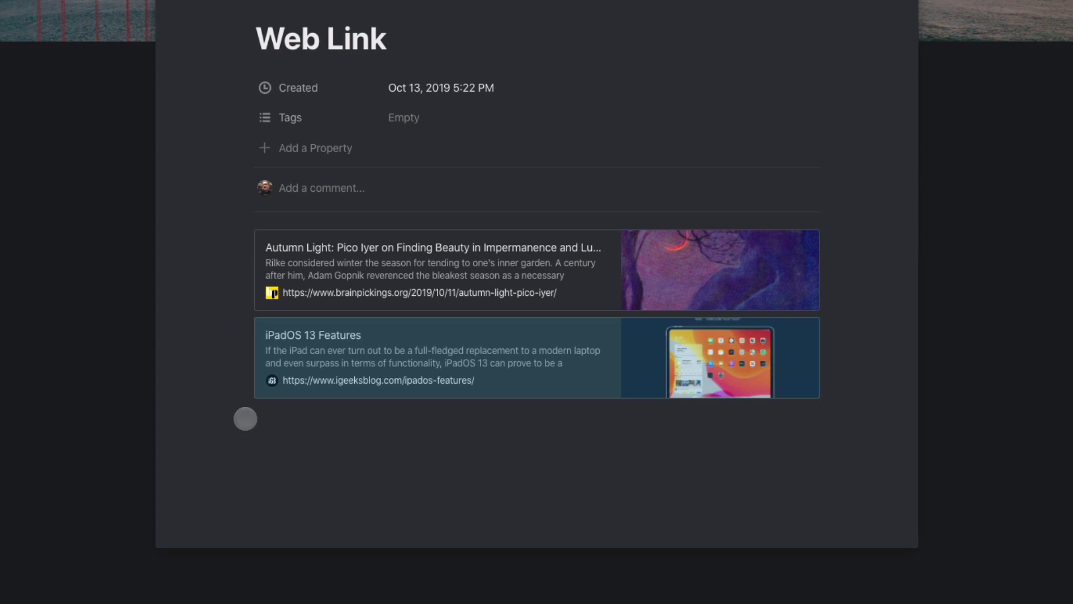
- Look at the actions available for the iPadOS 13 Features bookmark and close the Web Link page
click(218, 428)
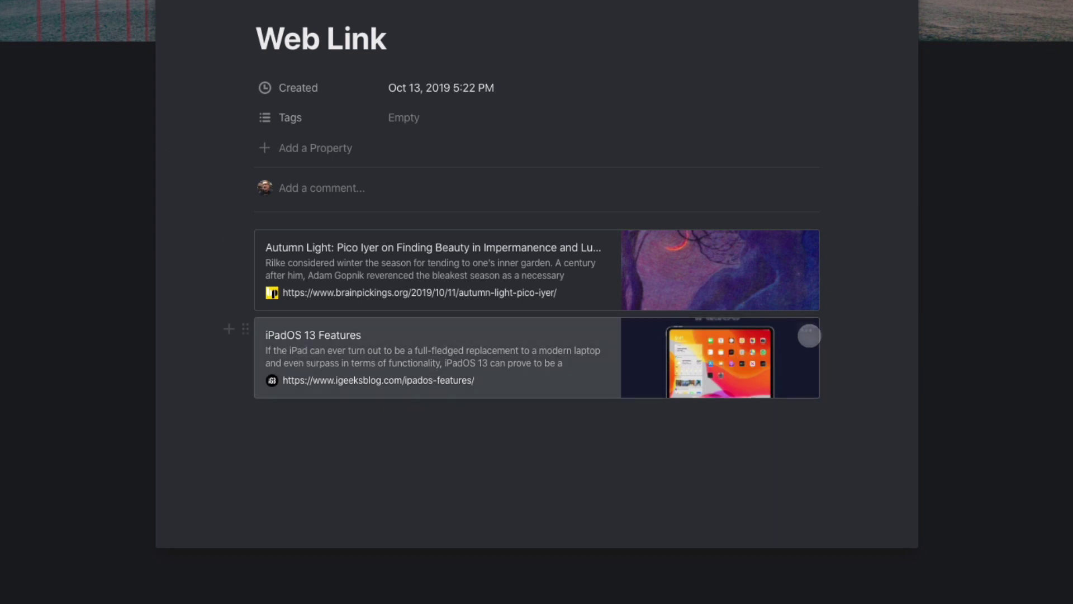
click(807, 331)
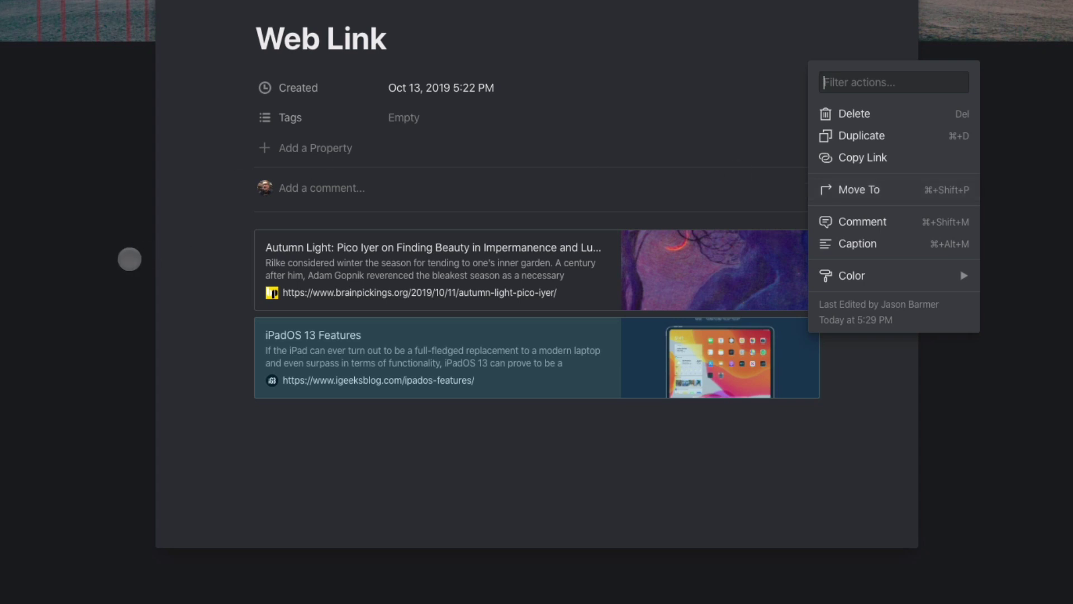
click(130, 259)
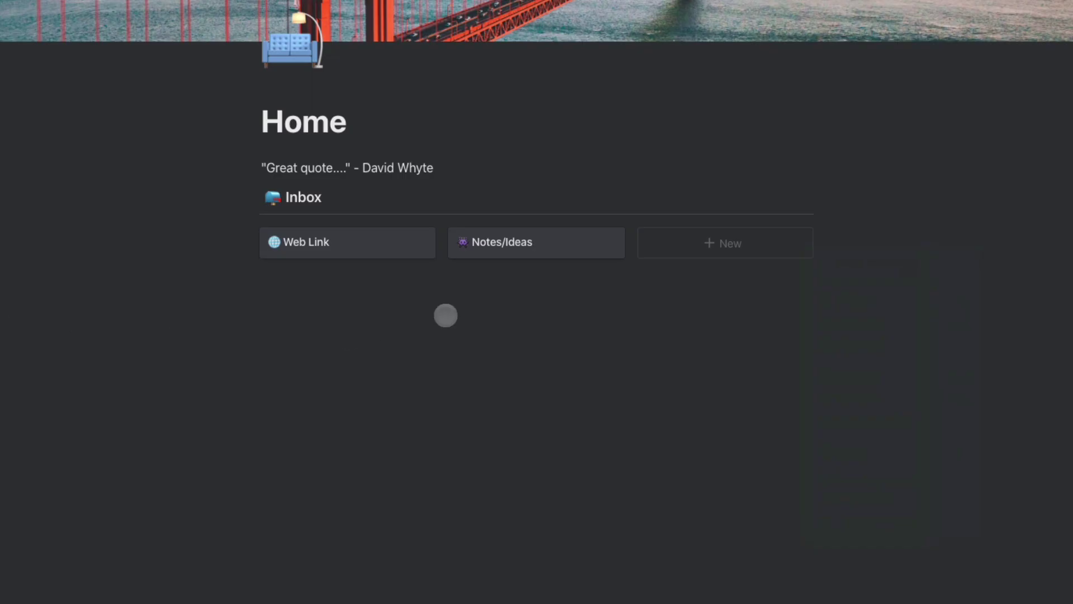
- Open the Notes/Ideas card and insert a sub-page in its body
click(513, 242)
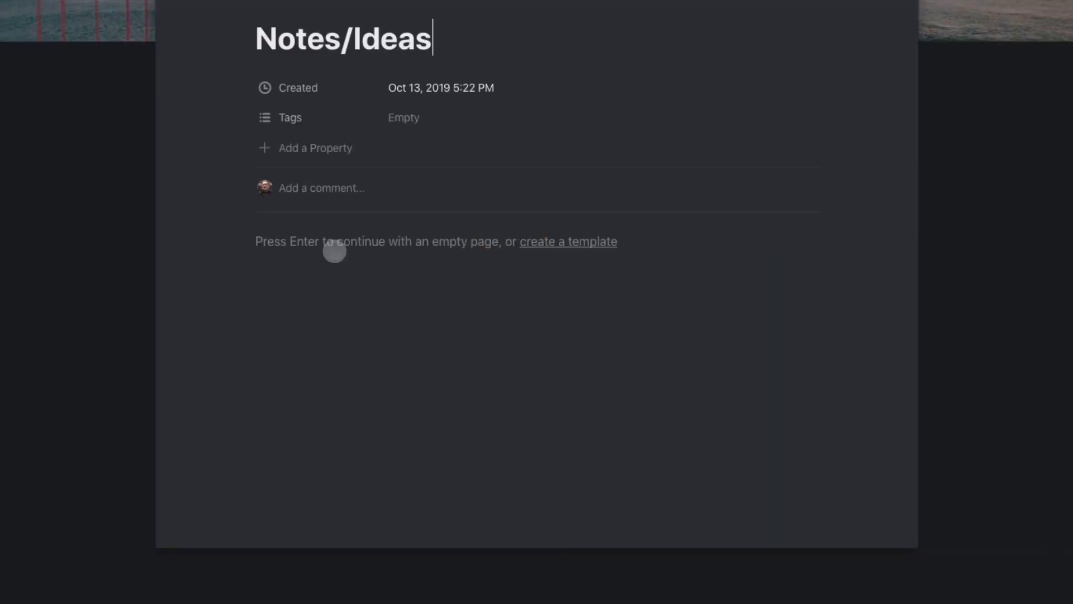
click(334, 251)
text(/)
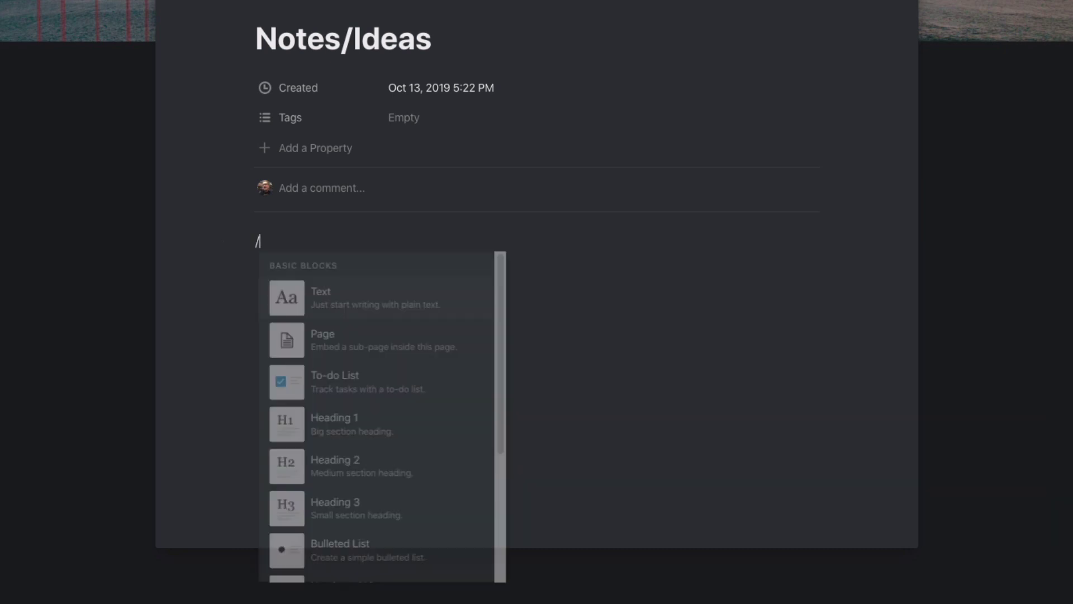
text(page)
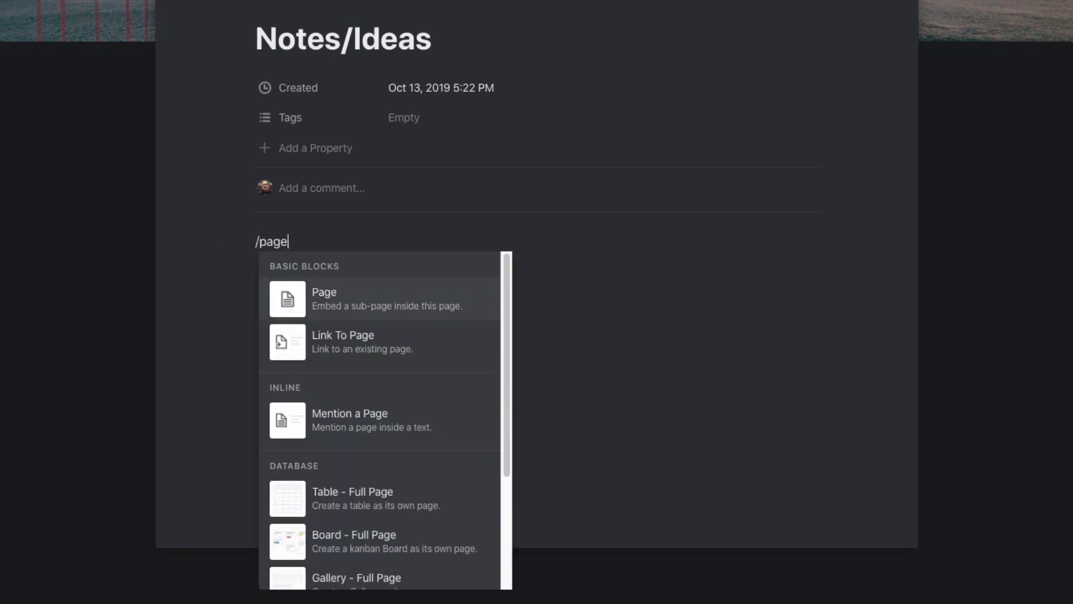
key(Return)
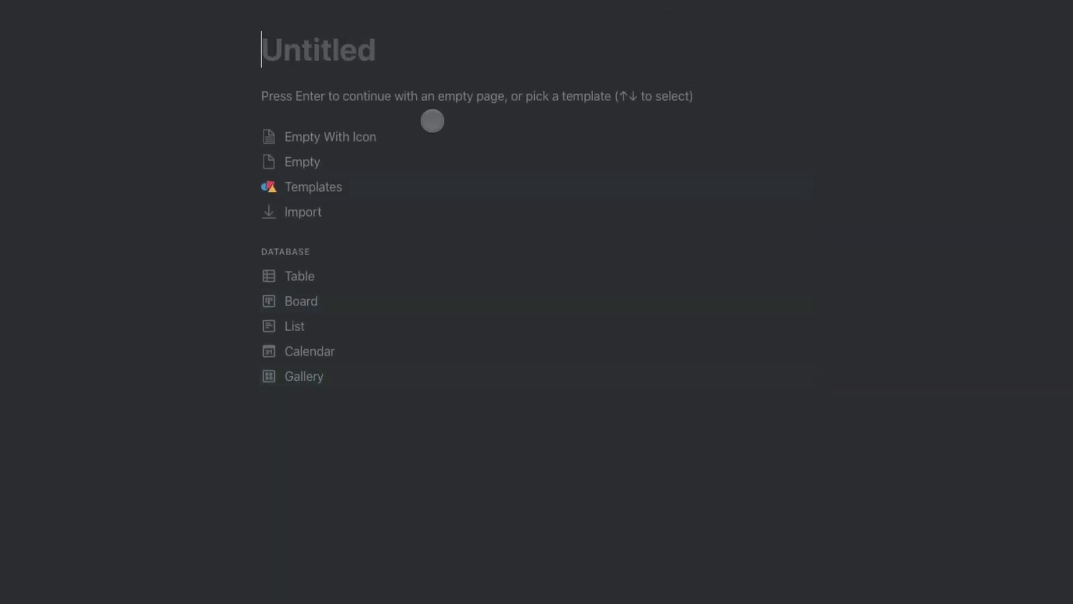
- Title the sub-page "New web product?" and fill its body with placeholder text about a new idea
click(322, 53)
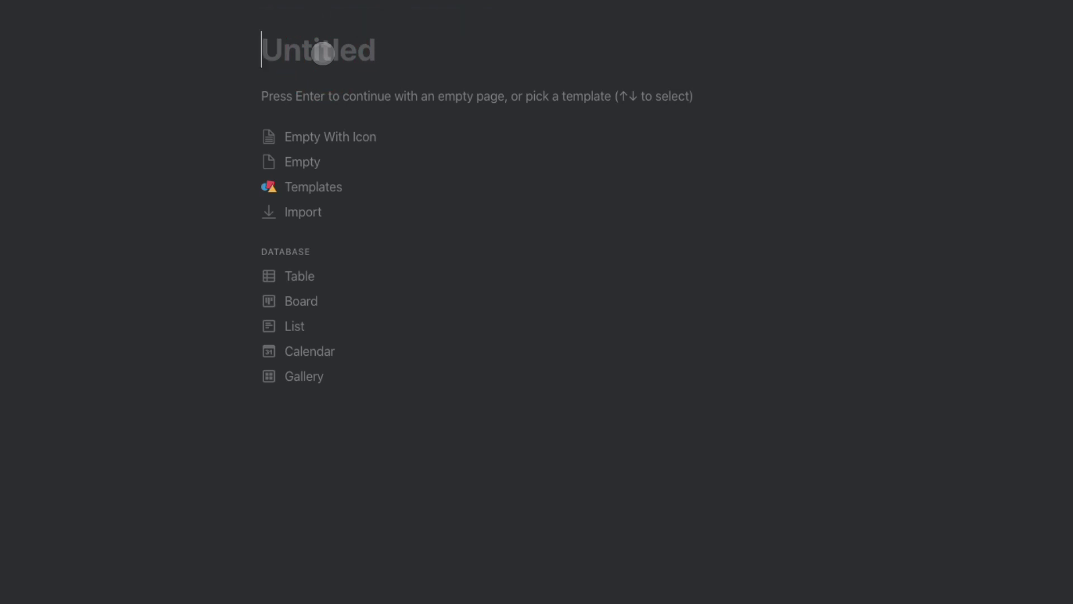
text(New web product?)
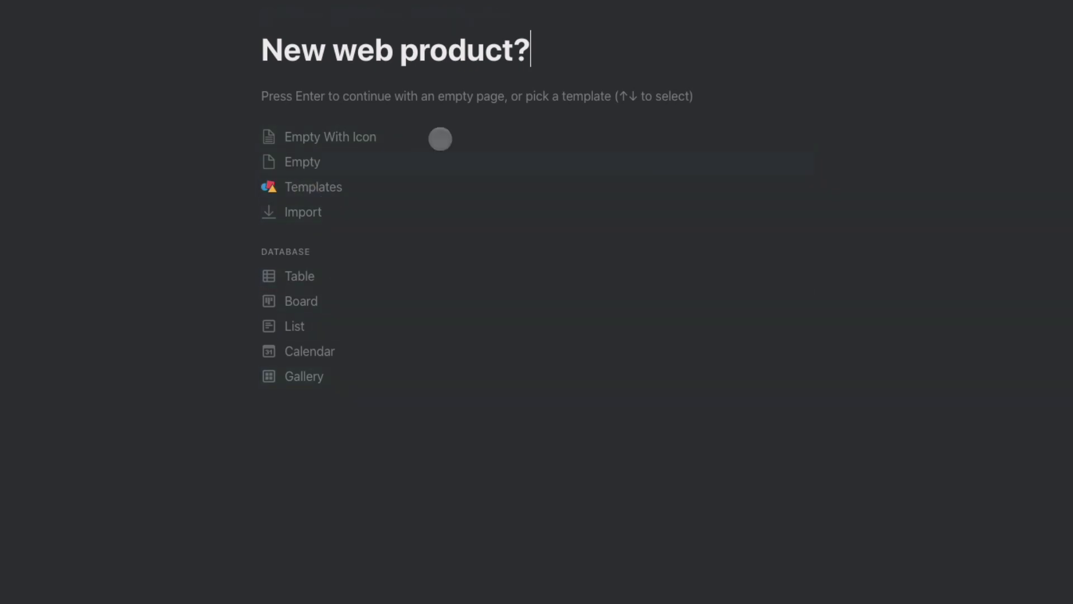
key(Return)
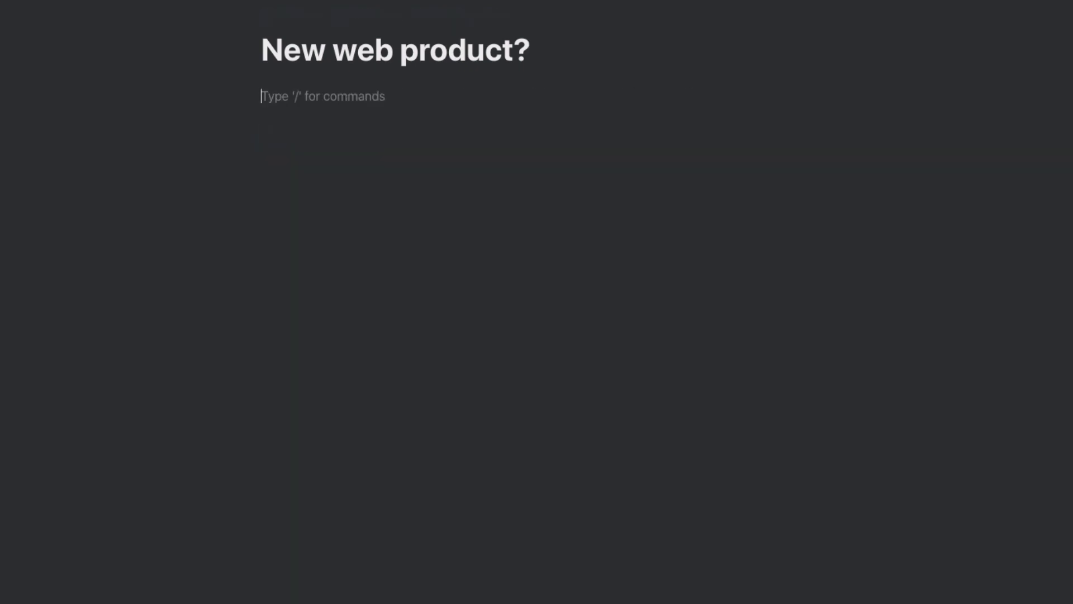
text(New idealllk;dlf;lajsdflkjlks)
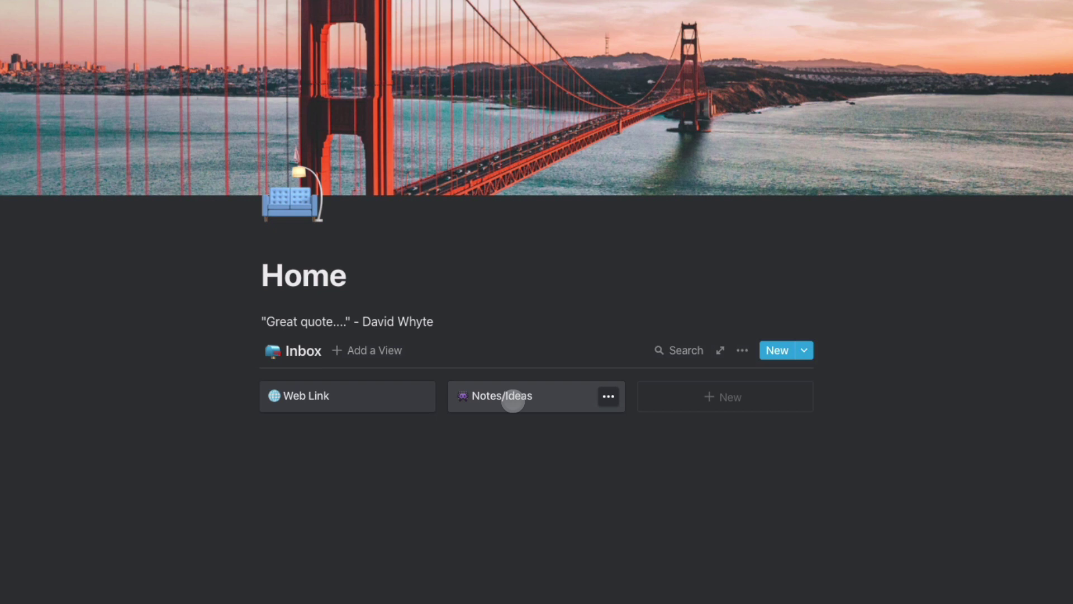
- Check the contents of the Notes/Ideas page from the Inbox gallery and close it
click(513, 400)
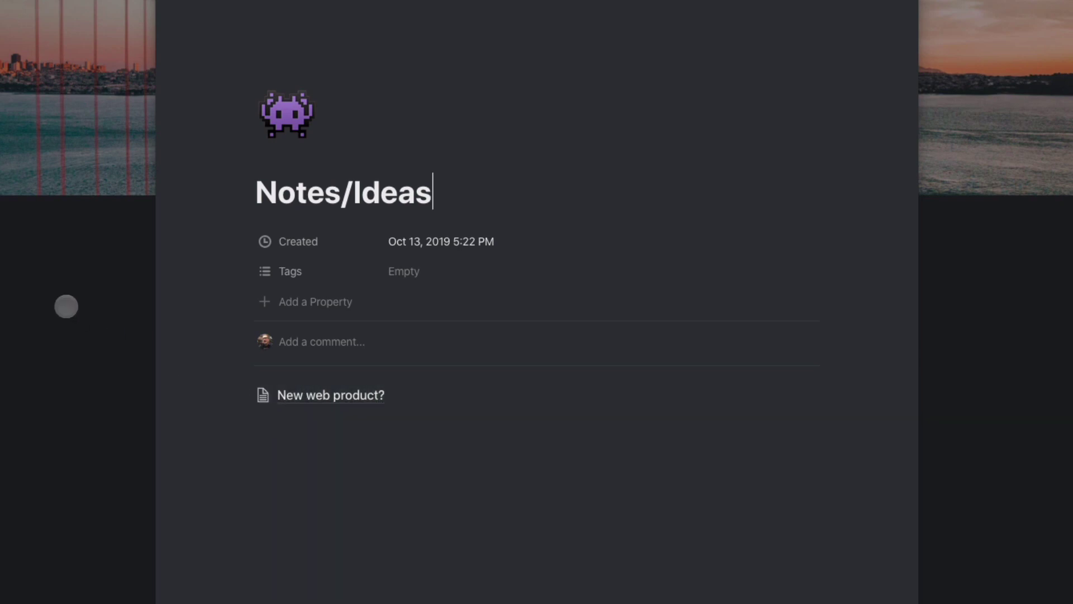
click(44, 292)
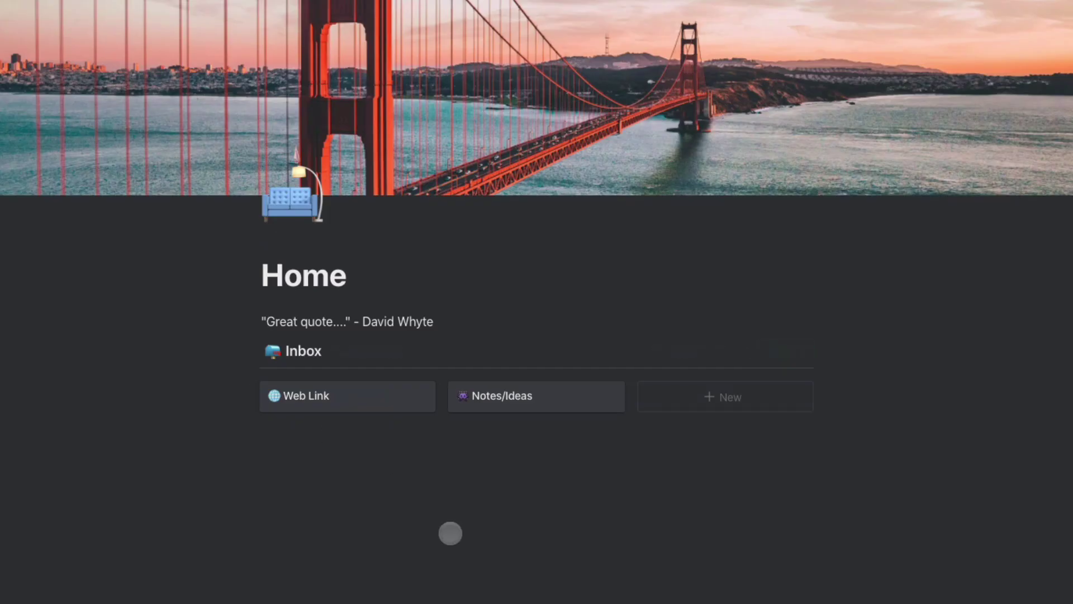
- Insert an empty line below the Inbox gallery on the Home page
click(451, 534)
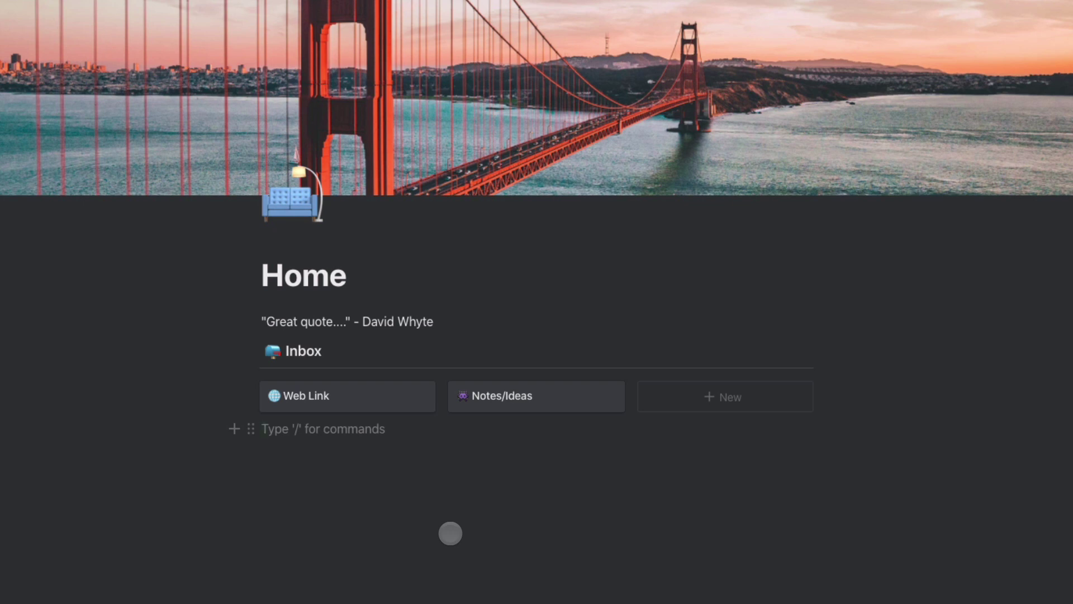
key(Return)
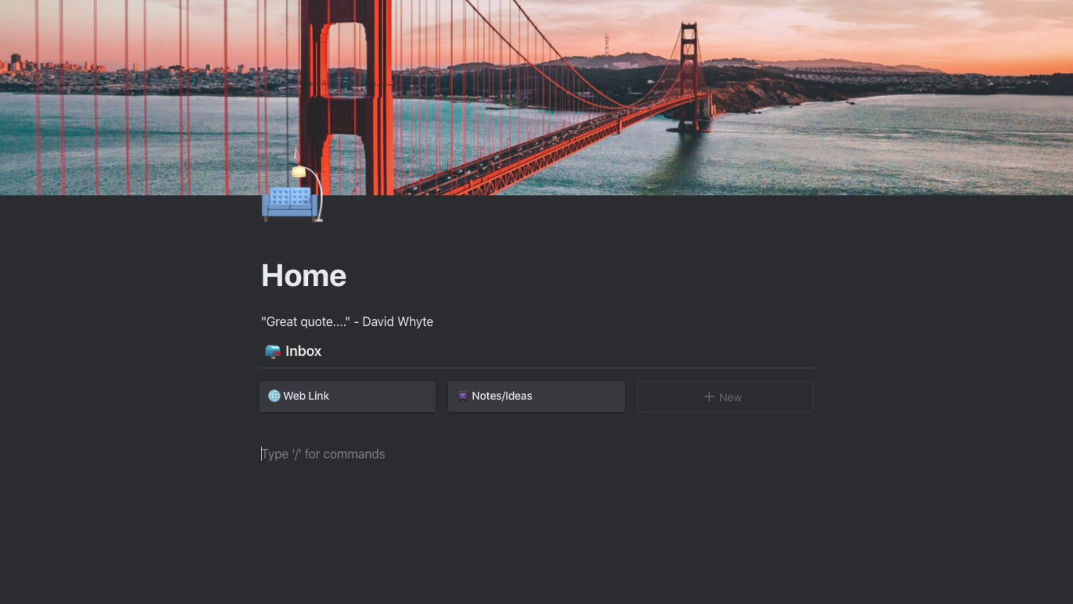